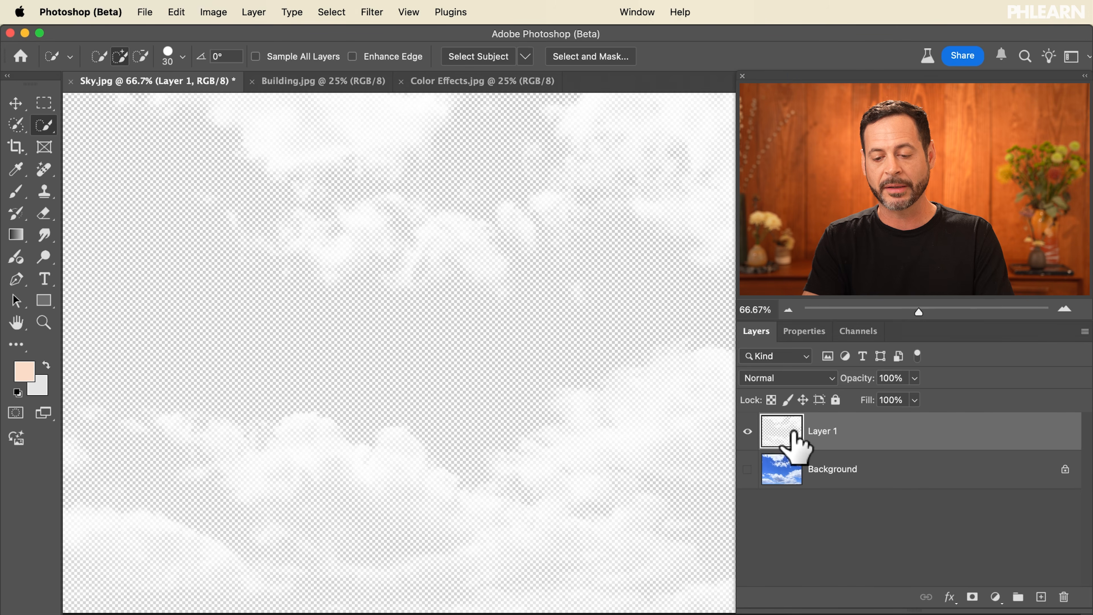
Drag the sky layer from Sky.jpg into the Building.jpg document.
drag(294, 86, 520, 326)
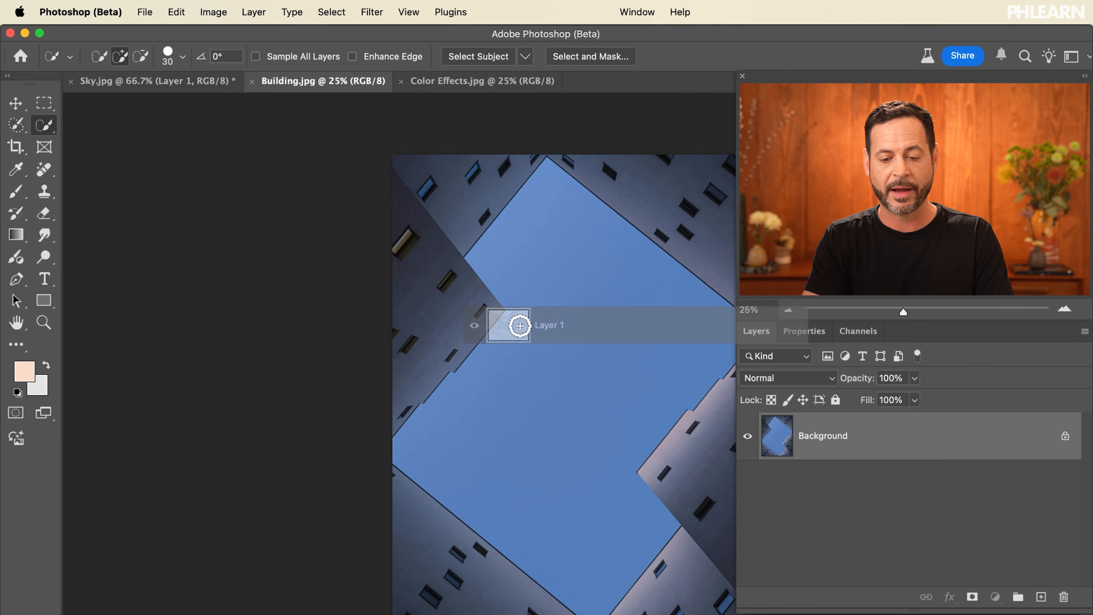
drag(573, 404, 573, 404)
scroll(573, 403, up, 5)
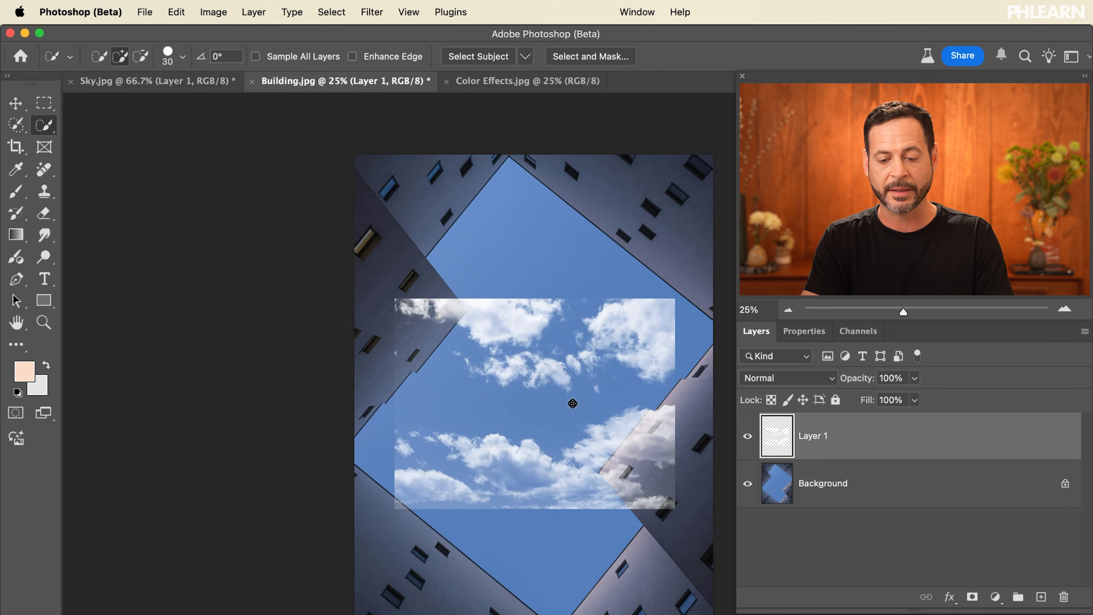
Zoom in and toggle the sky layer's visibility repeatedly to compare it with the original sky.
scroll(573, 404, up, 6)
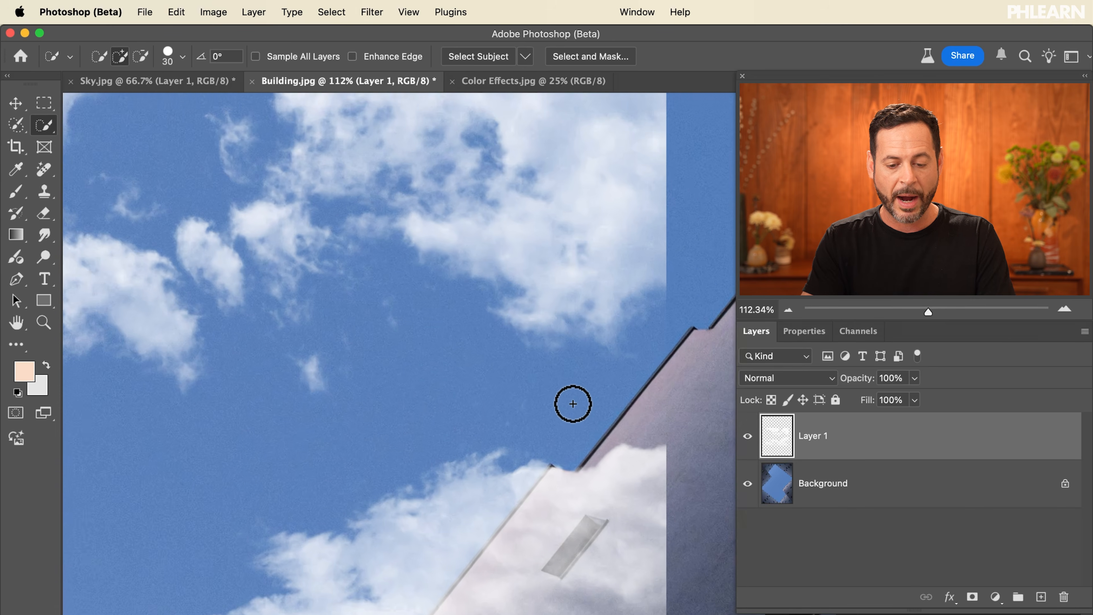
click(748, 436)
click(748, 435)
click(747, 436)
click(748, 436)
click(748, 436)
click(747, 435)
click(748, 436)
click(748, 435)
Zoom and pan around the sky layer to examine the cloud detail, then fit the image to the screen.
scroll(298, 399, up, 4)
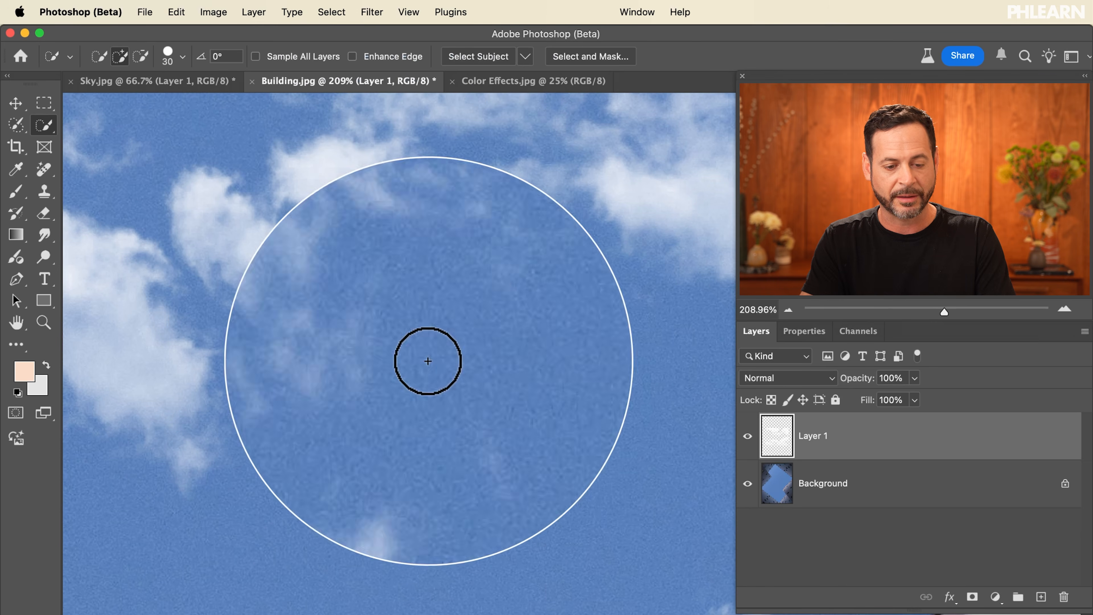
scroll(162, 387, left, 7)
scroll(162, 387, up, 3)
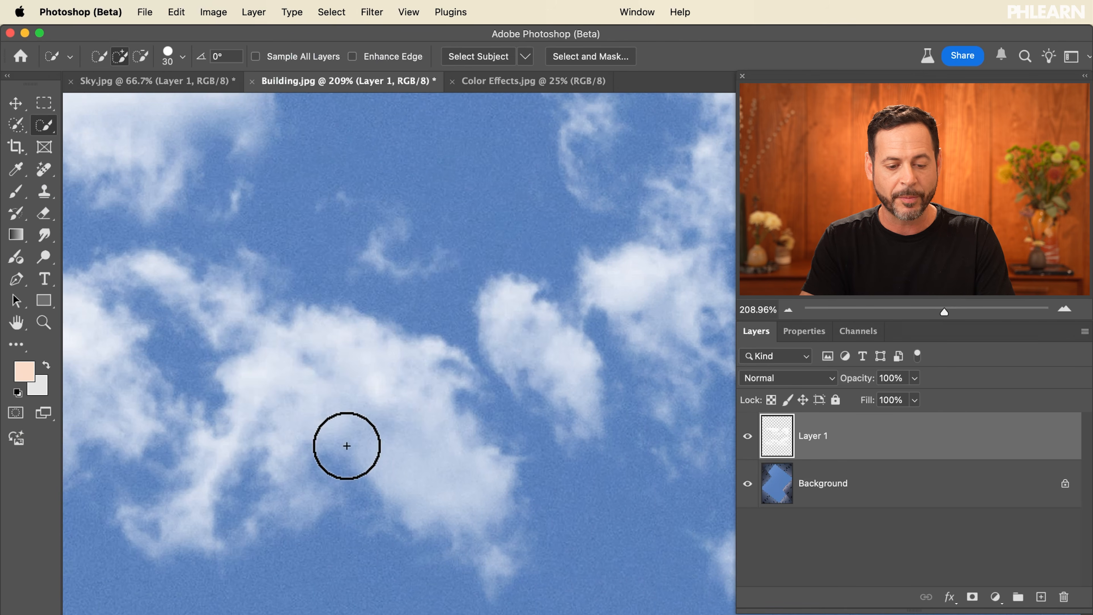
scroll(307, 498, up, 5)
scroll(307, 498, left, 5)
scroll(308, 497, left, 4)
scroll(308, 498, up, 2)
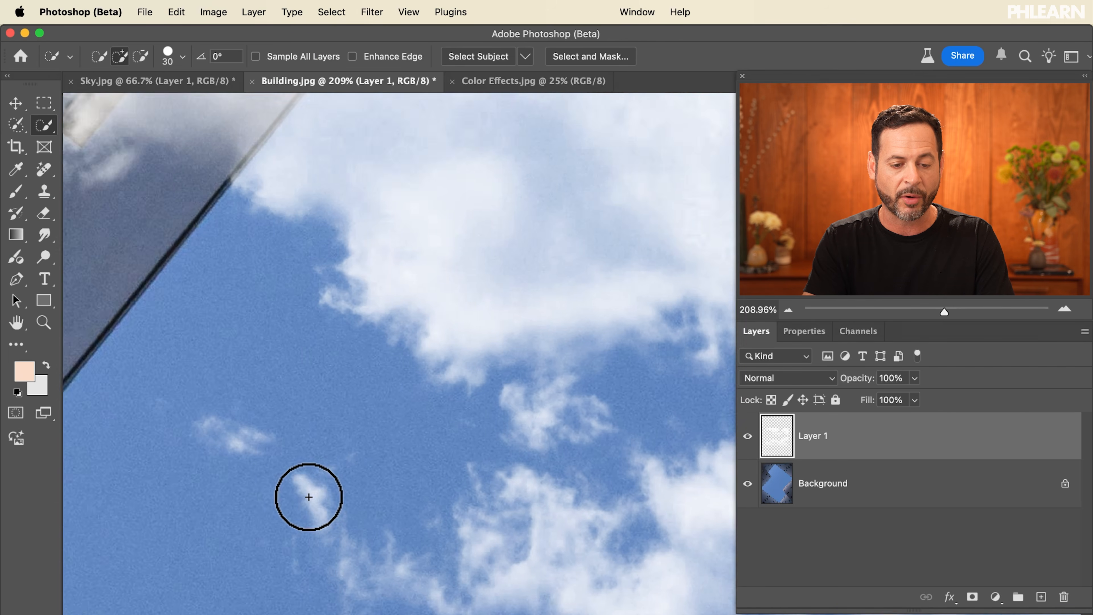
scroll(313, 497, right, 10)
scroll(313, 496, down, 8)
scroll(313, 497, down, 5)
scroll(312, 496, right, 3)
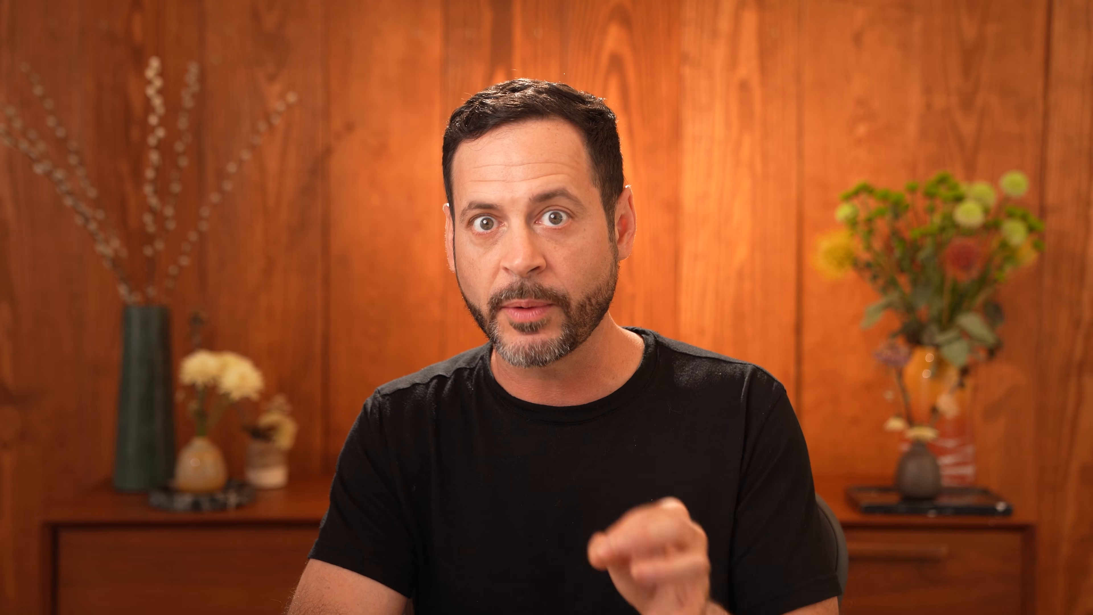
key(super+0)
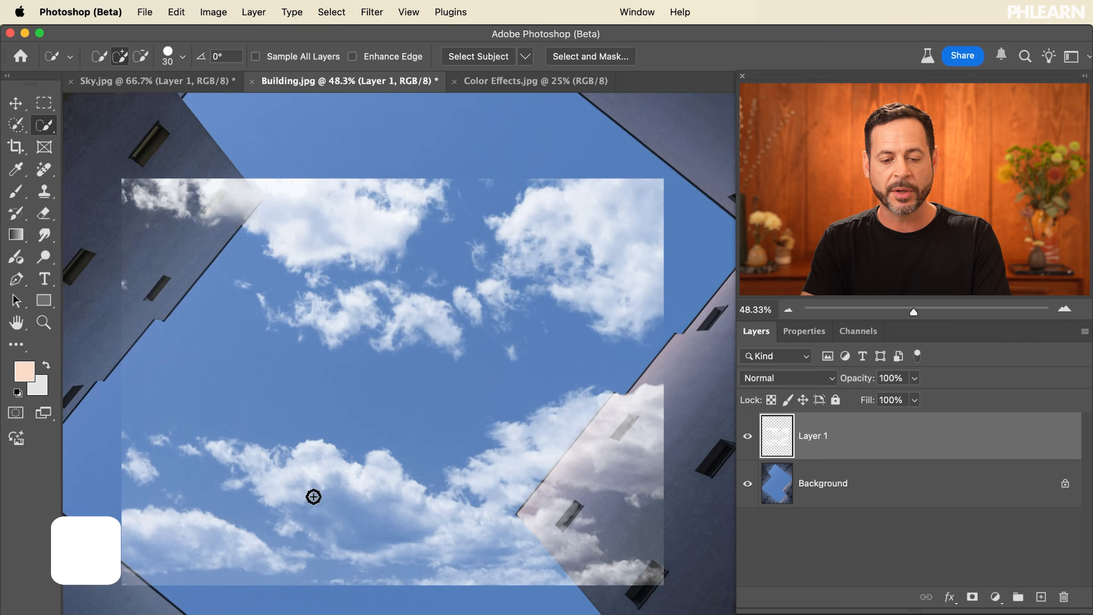
Scale the sky layer up with Free Transform so it covers the whole image.
key(super+t)
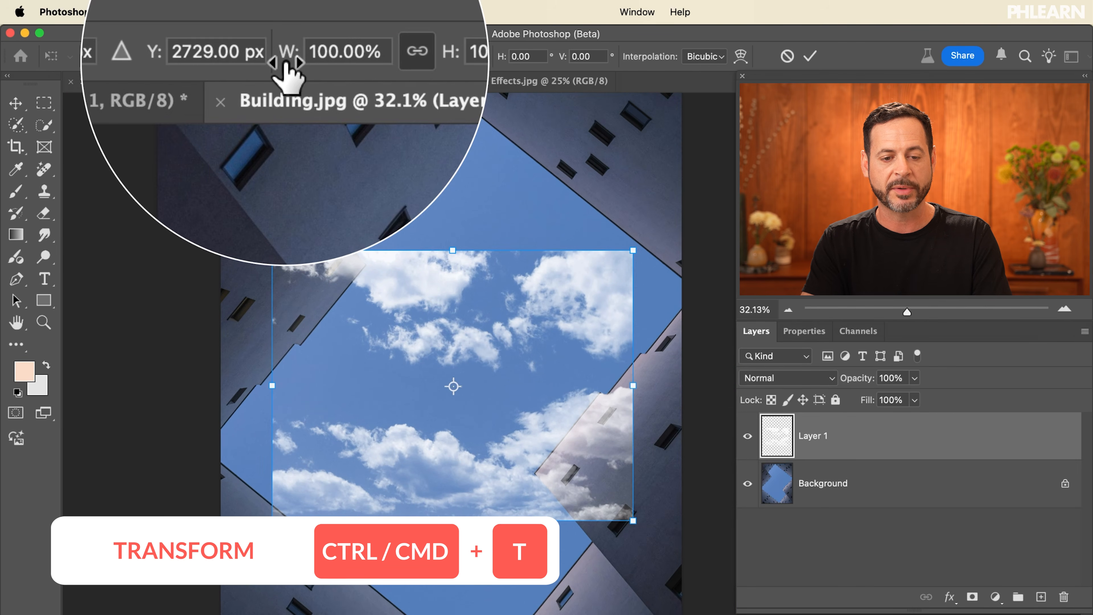
drag(369, 58, 458, 61)
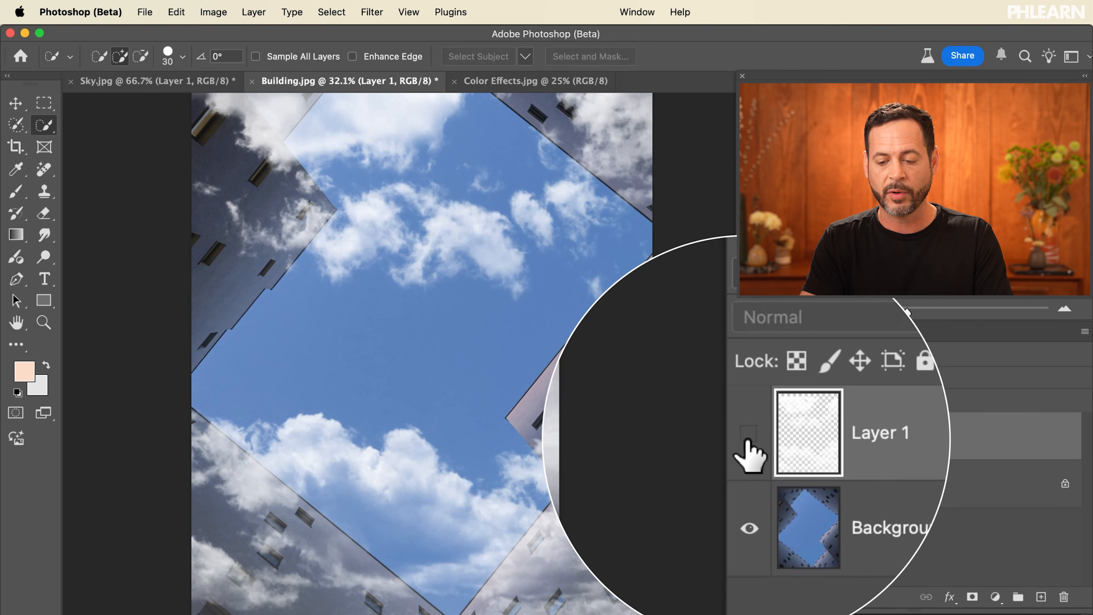
Hide the sky layer, select the Background, and select the blue sky area between the buildings.
click(747, 436)
click(829, 485)
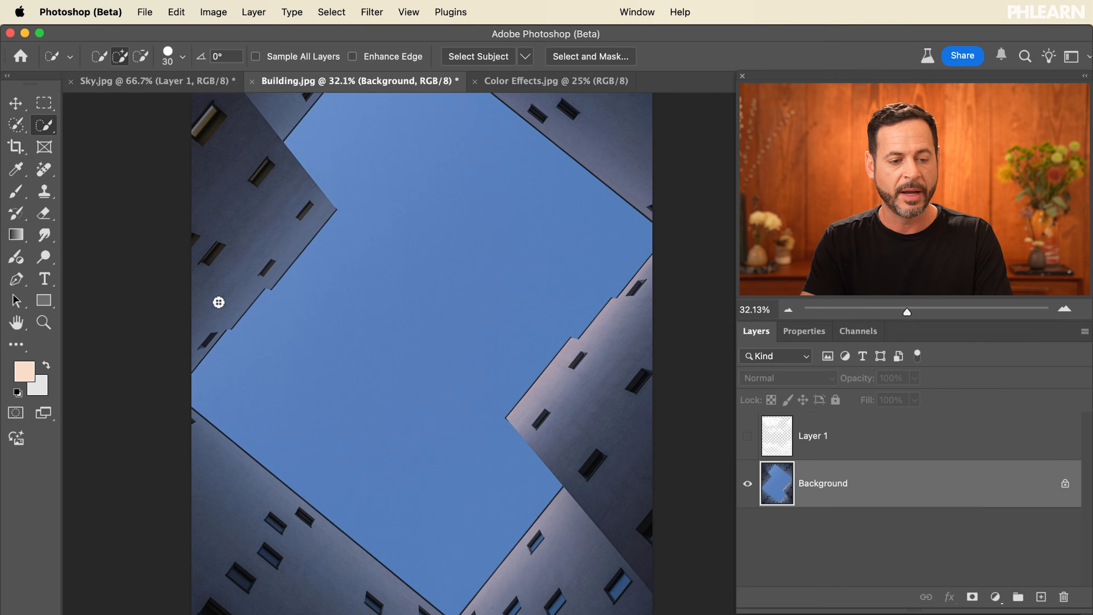
right_click(47, 132)
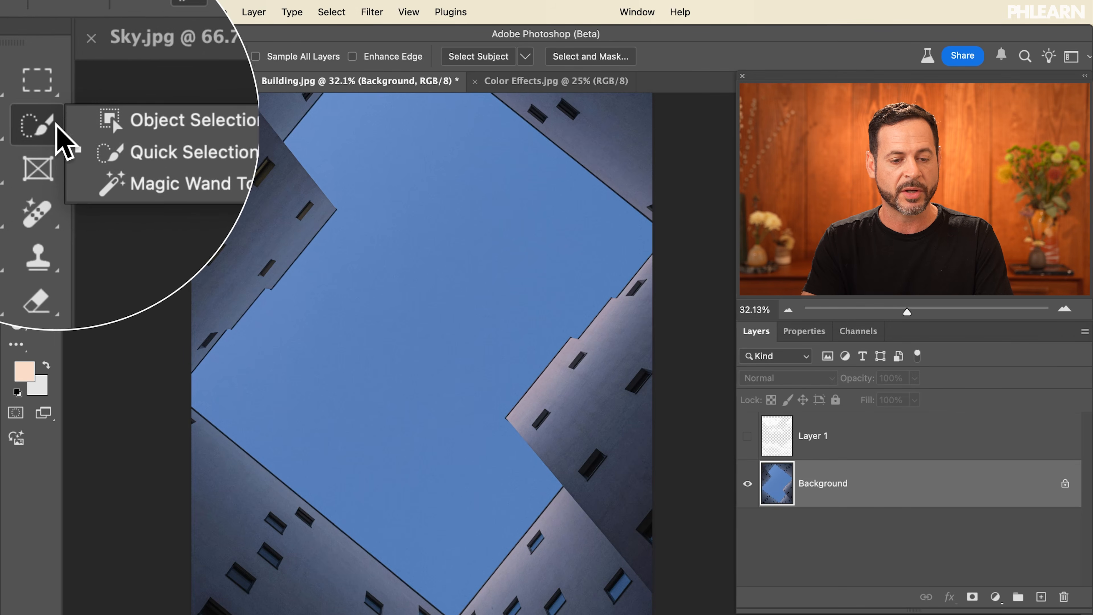
click(92, 137)
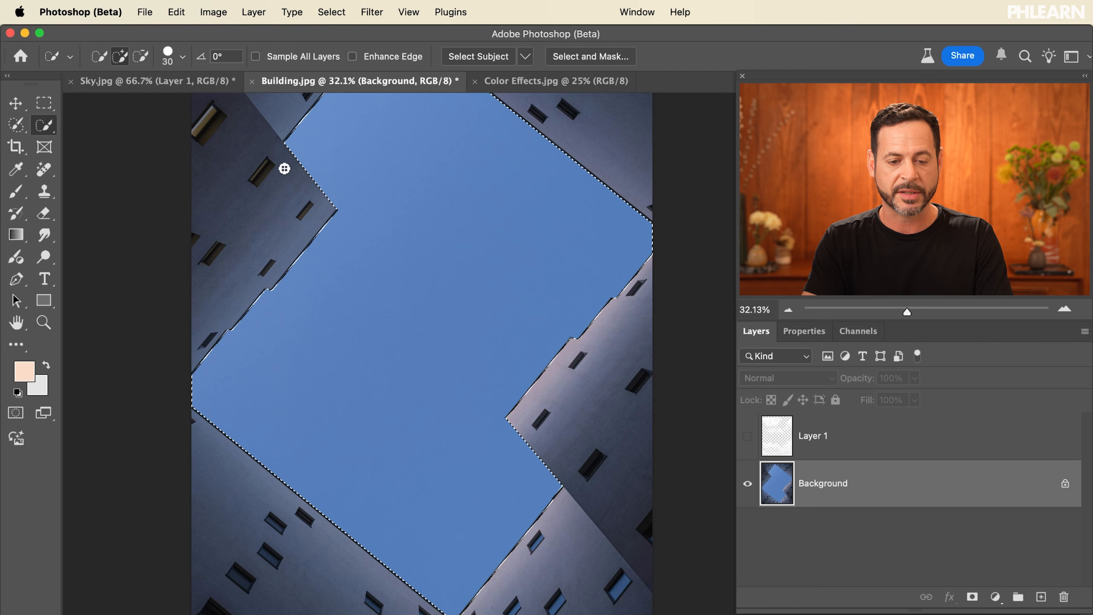
scroll(502, 283, up, 6)
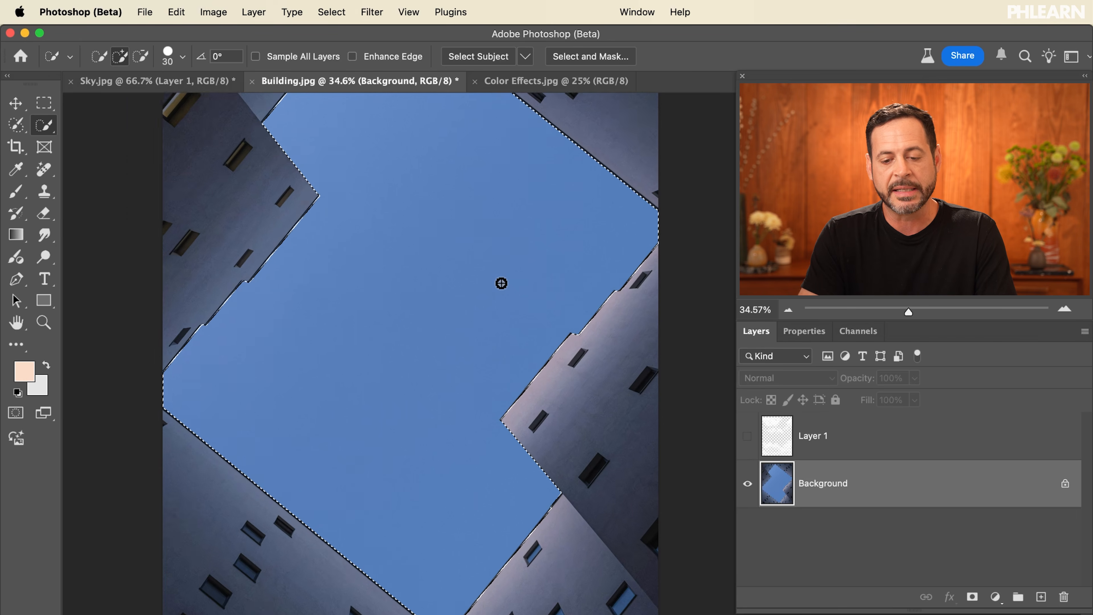
scroll(502, 284, up, 5)
scroll(502, 283, left, 2)
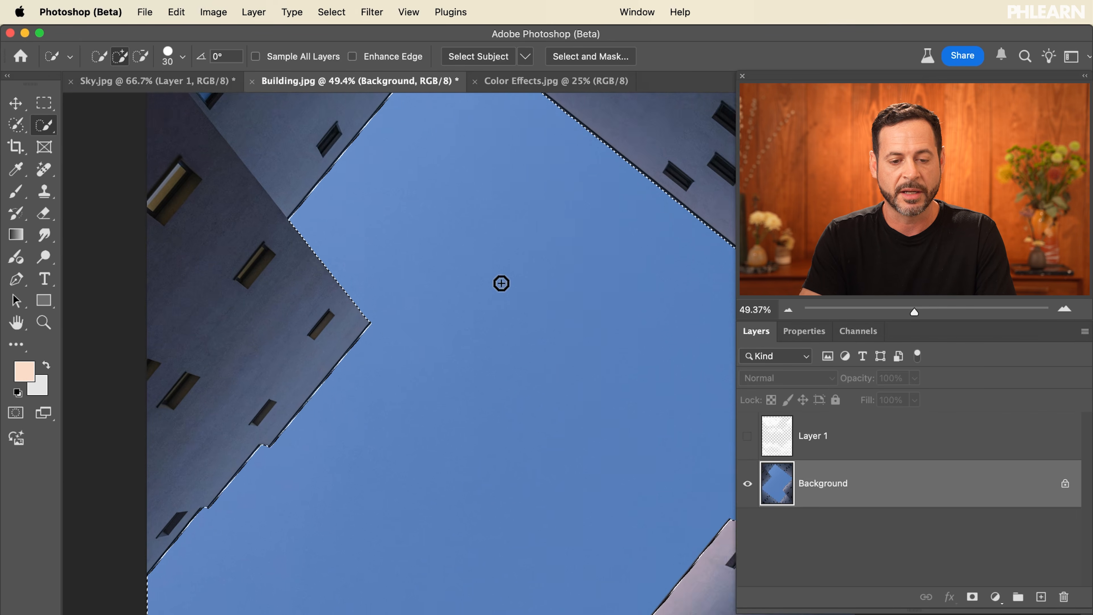
scroll(501, 283, right, 5)
scroll(502, 283, down, 5)
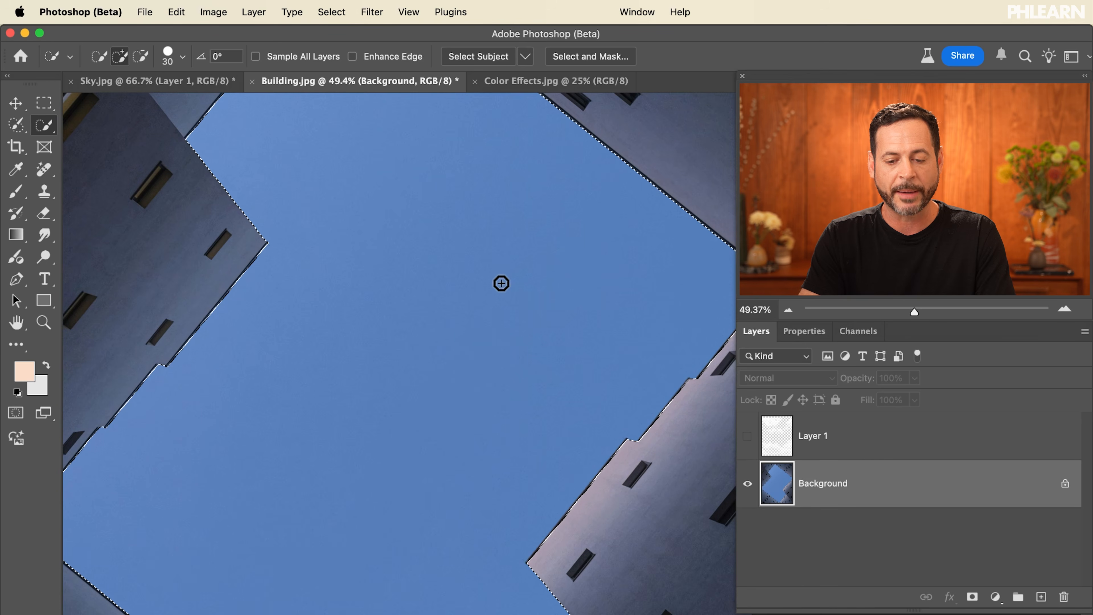
scroll(501, 284, down, 4)
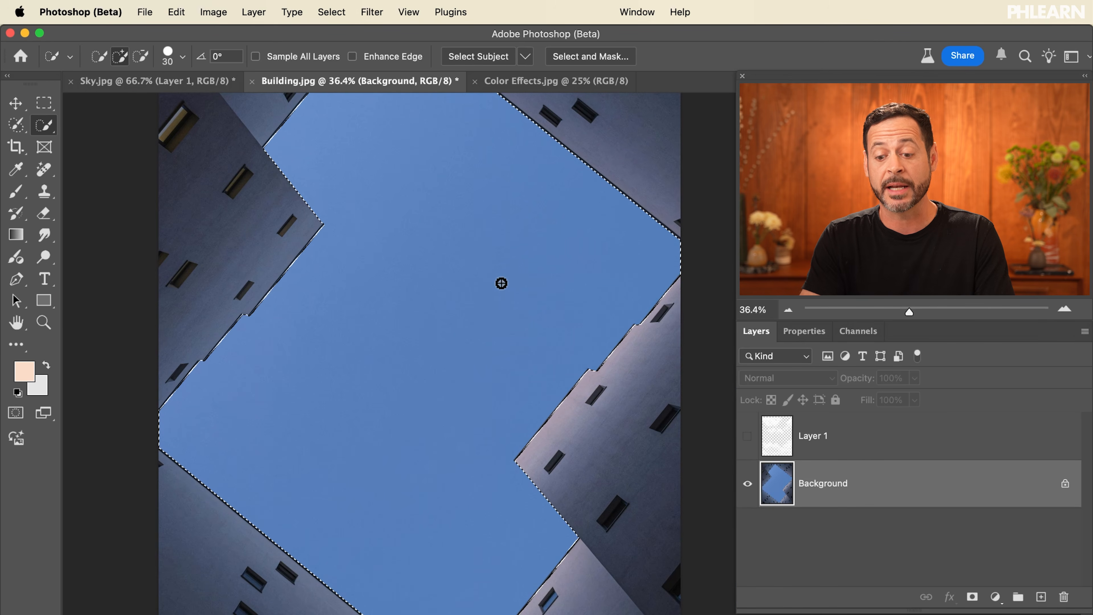
Show and select the sky layer, then add a layer mask from the sky selection.
click(749, 444)
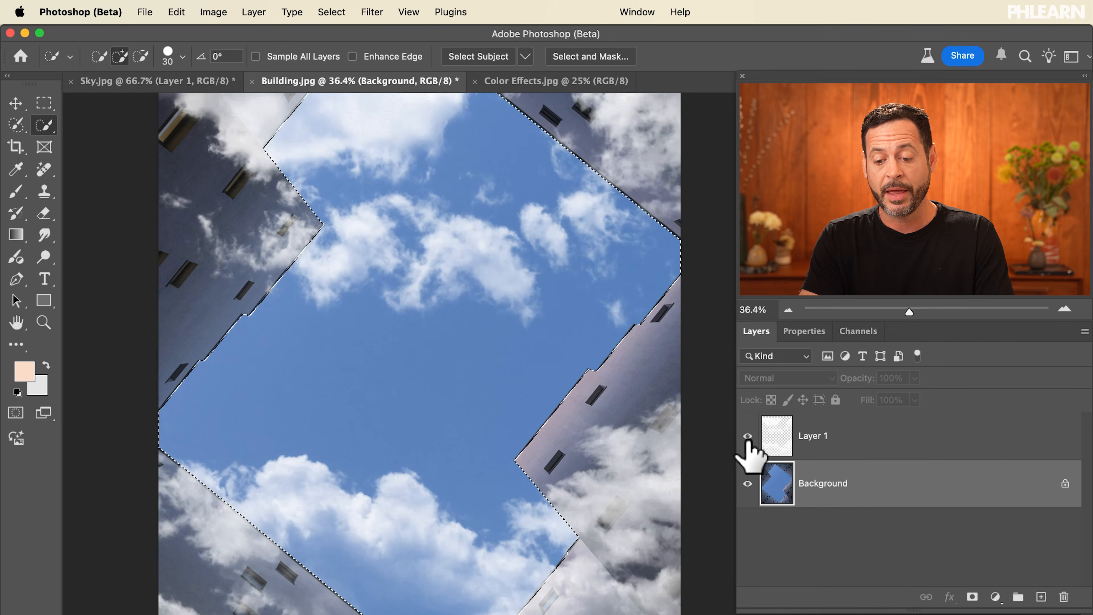
click(845, 437)
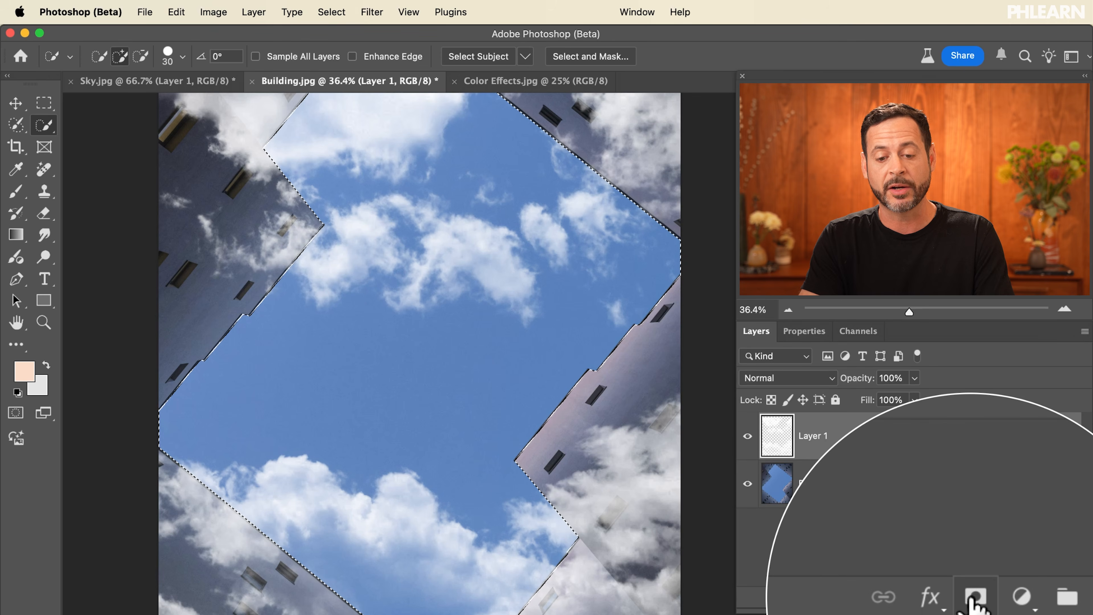
click(974, 600)
Unlink the mask from the sky layer and select the layer's image thumbnail.
scroll(539, 391, down, 3)
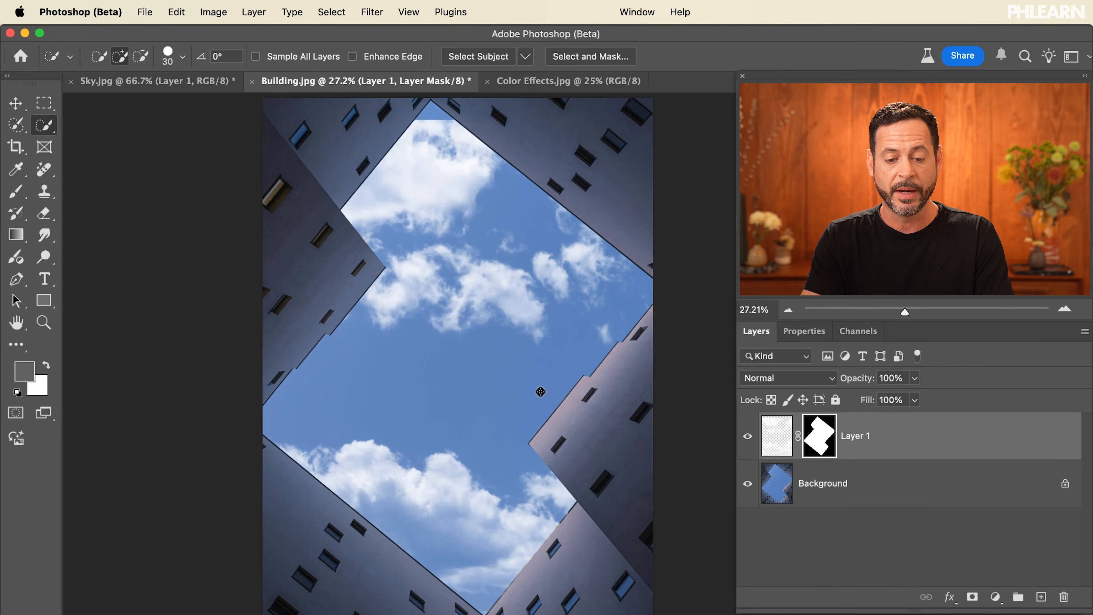
scroll(541, 392, up, 3)
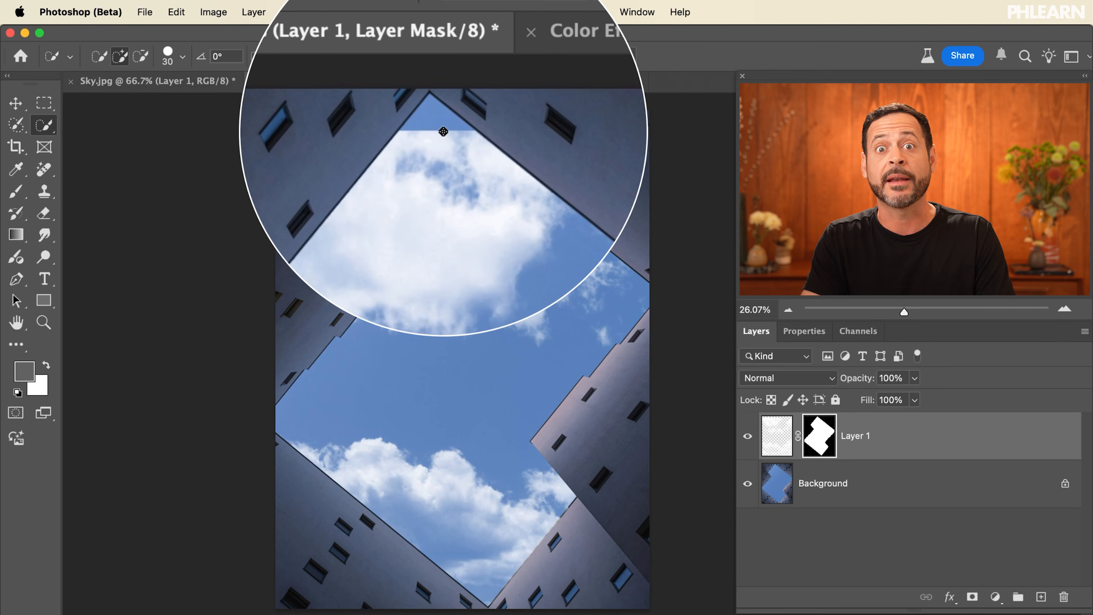
click(779, 448)
click(859, 435)
click(786, 447)
click(856, 437)
click(773, 441)
click(857, 437)
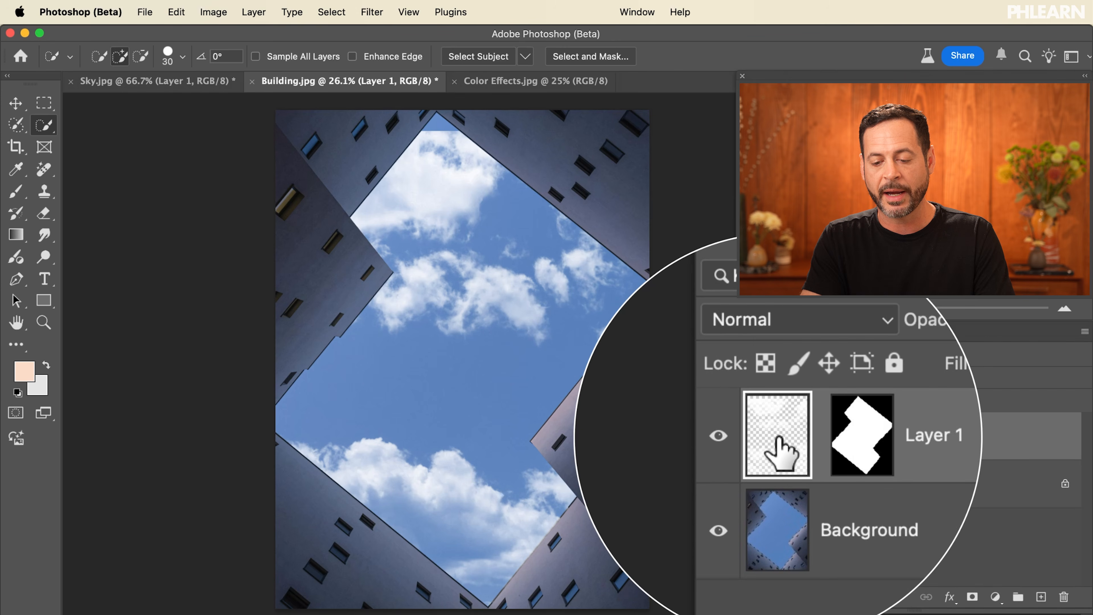
Reposition and rescale the sky inside its mask with the Move tool and Free Transform.
mouse_move(513, 382)
mouse_down()
mouse_move(519, 390)
mouse_move(476, 358)
mouse_move(525, 386)
mouse_move(500, 398)
mouse_up()
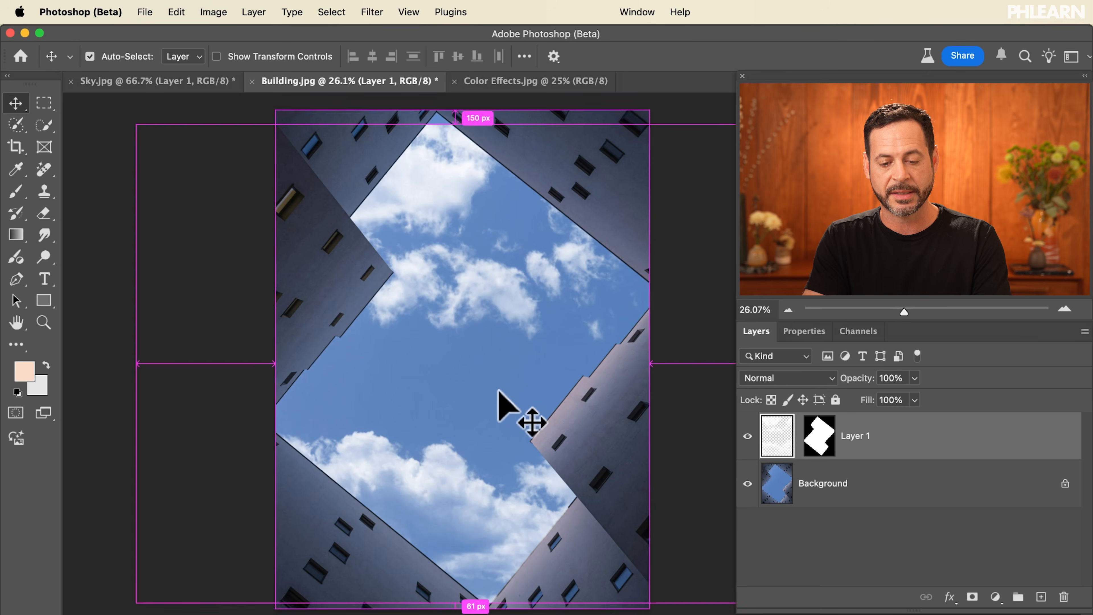
key(super+t)
drag(369, 55, 430, 73)
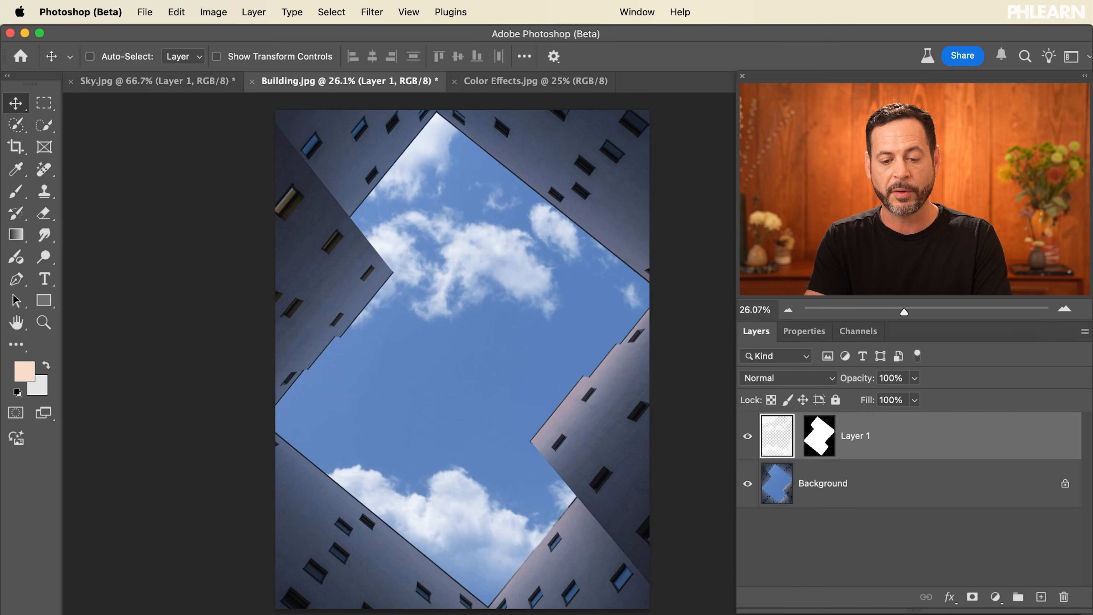
drag(474, 428, 556, 396)
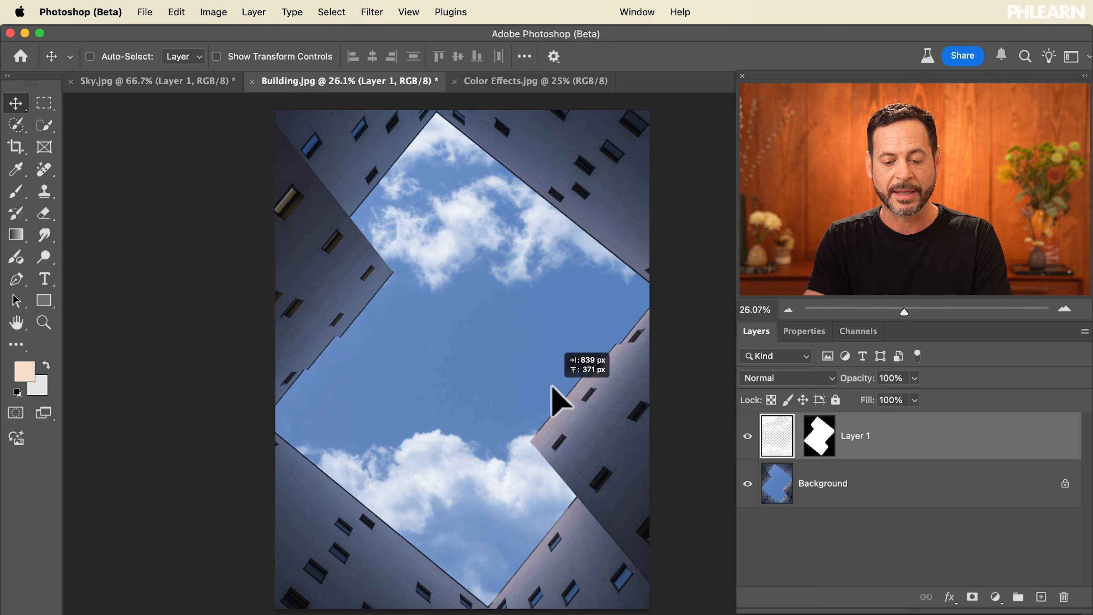
Toggle the sky layer's visibility and zoom in to inspect the composite along the building edges.
click(748, 436)
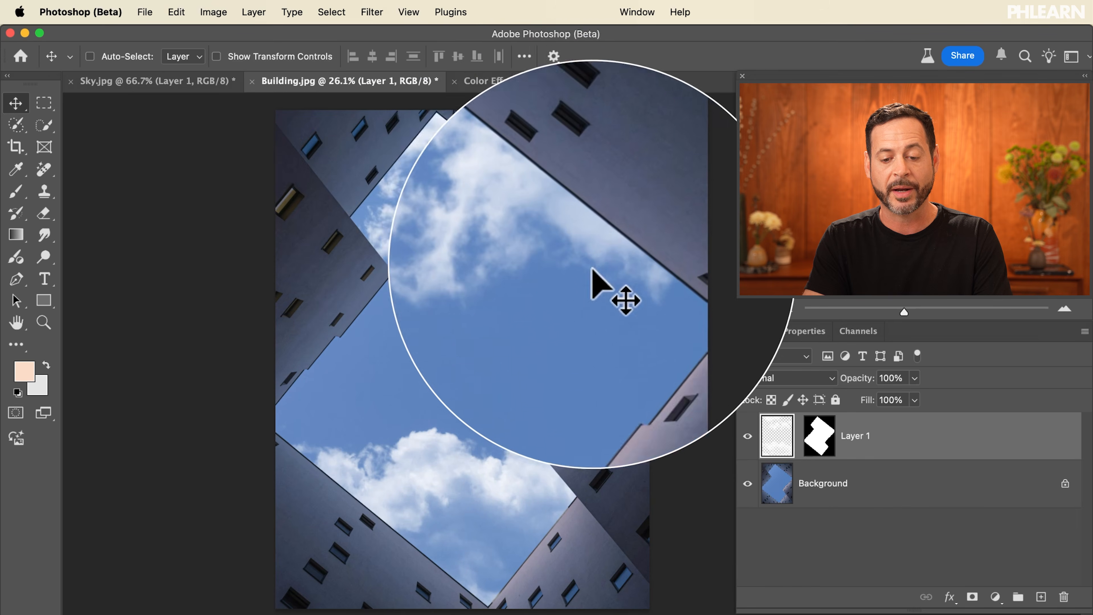
click(748, 436)
click(748, 436)
click(748, 436)
click(748, 436)
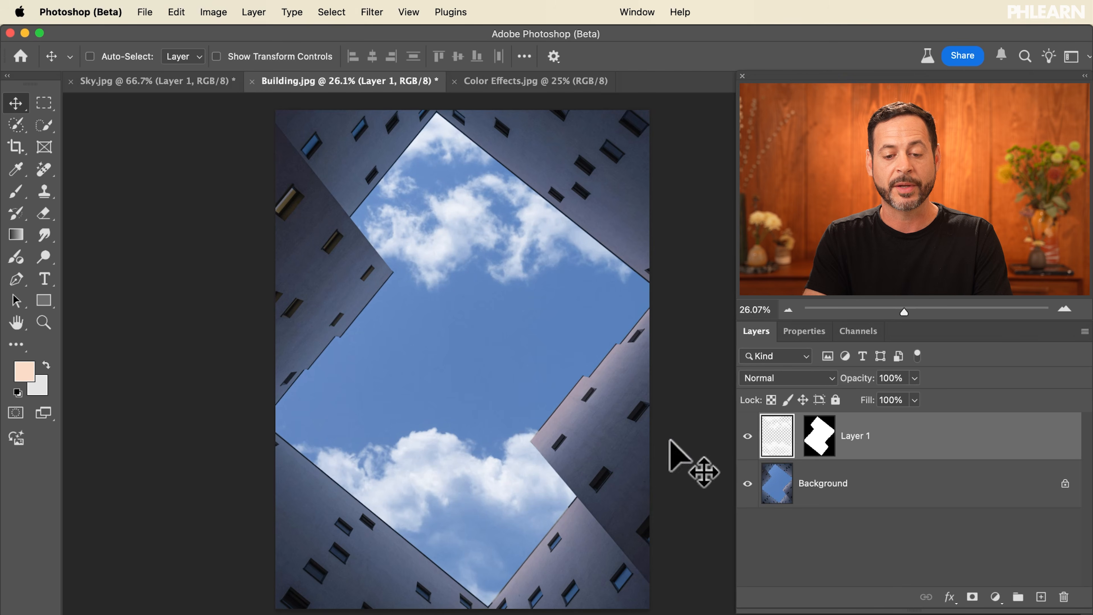
scroll(531, 420, up, 10)
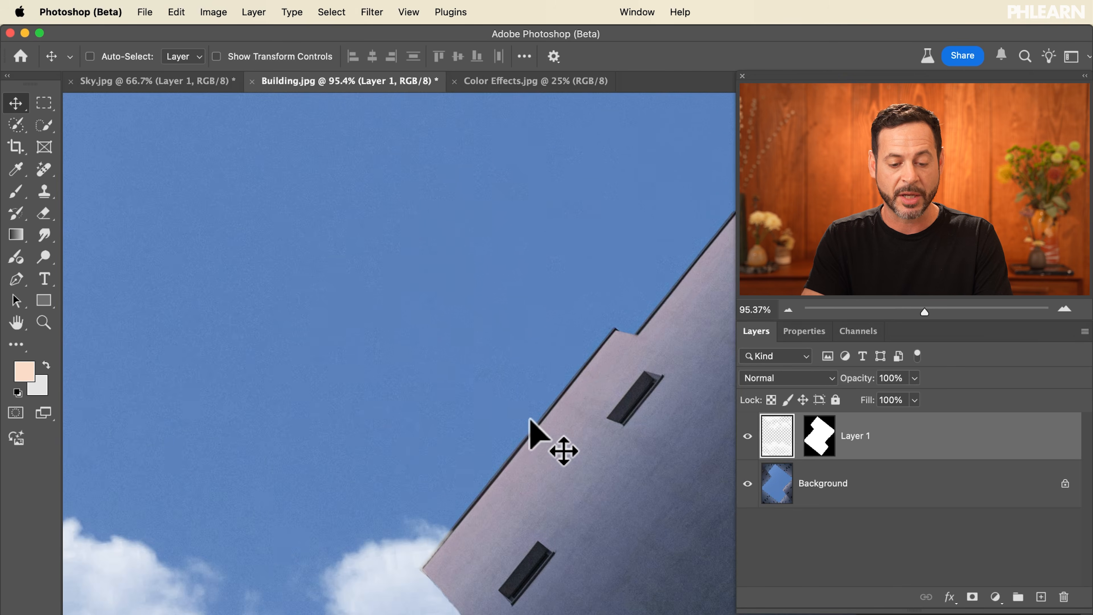
scroll(530, 420, down, 8)
scroll(530, 420, left, 5)
scroll(531, 420, left, 5)
scroll(531, 420, up, 3)
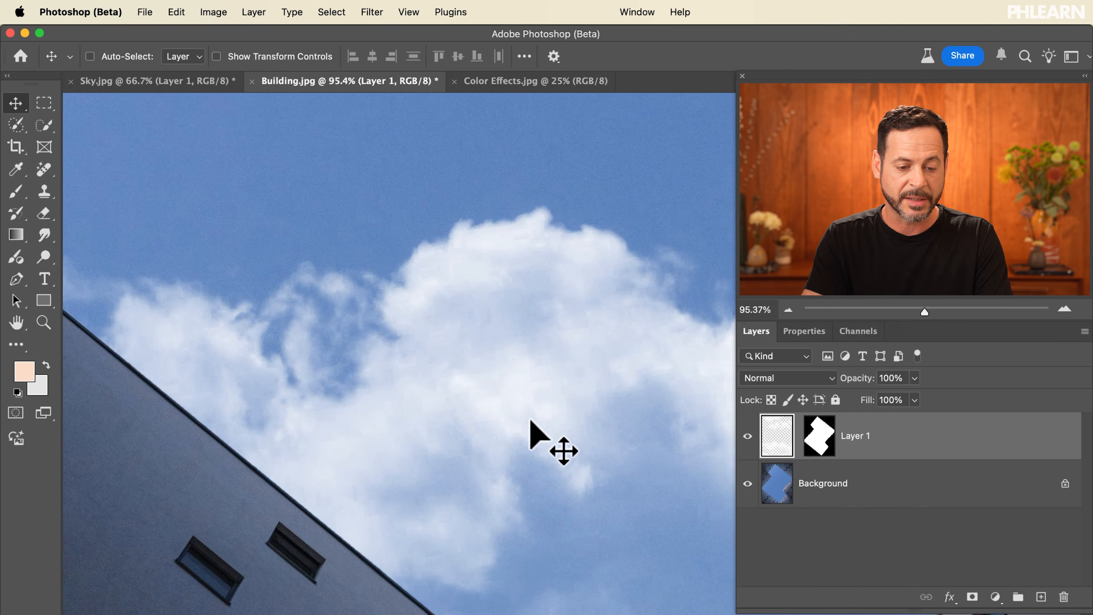
scroll(530, 420, down, 6)
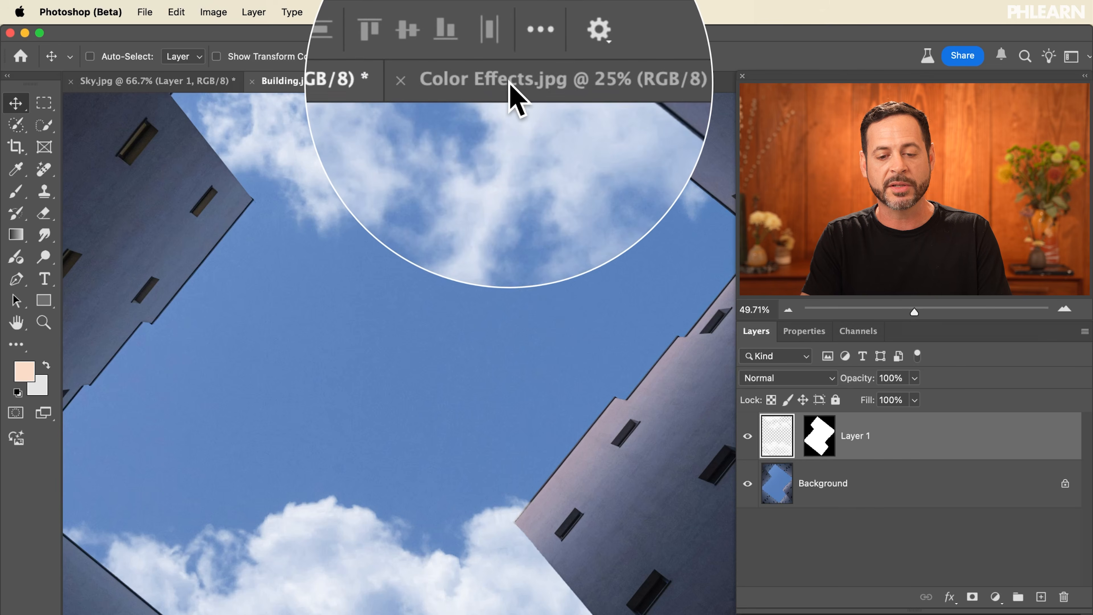
Switch to the Color Effects.jpg document.
click(510, 82)
scroll(623, 375, up, 5)
scroll(623, 375, right, 4)
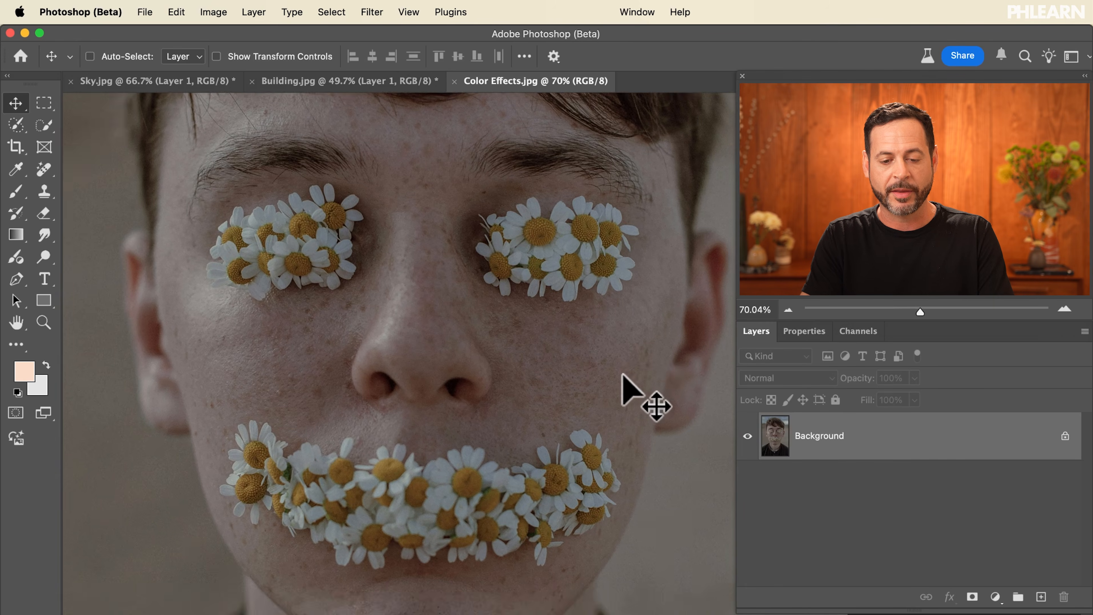
scroll(623, 374, up, 1)
scroll(623, 375, down, 2)
scroll(623, 374, left, 2)
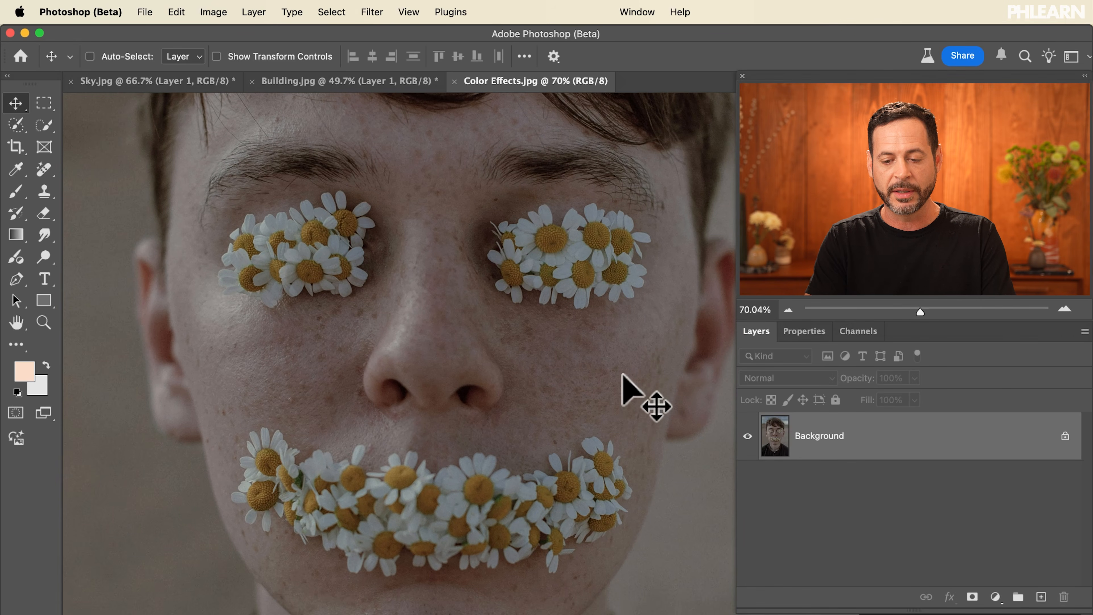
Open the channels and view the Red, Green, and Blue channels one at a time.
click(858, 331)
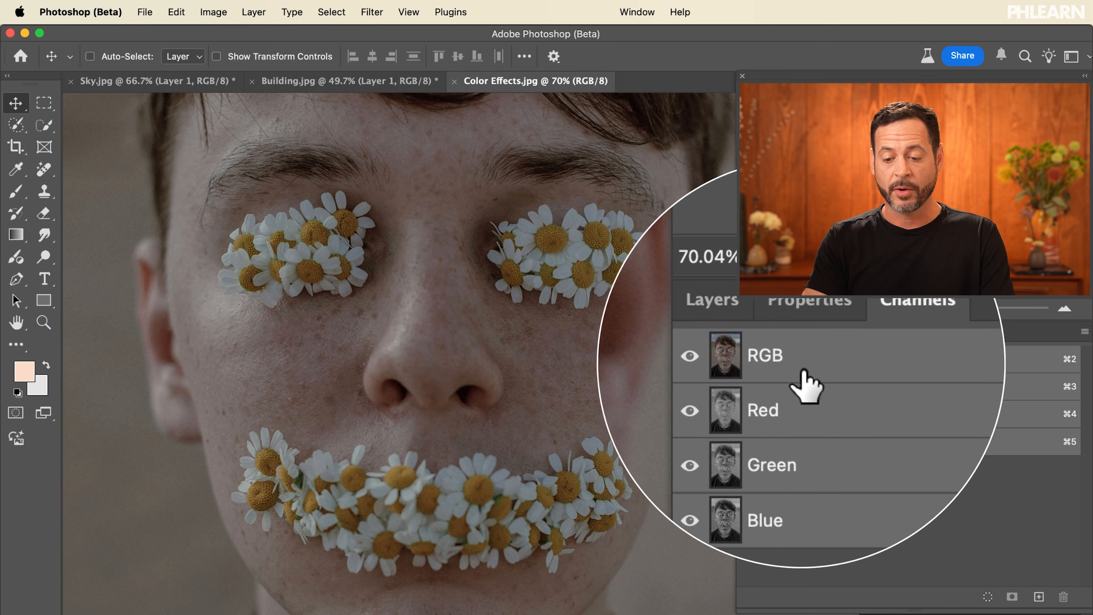
click(806, 404)
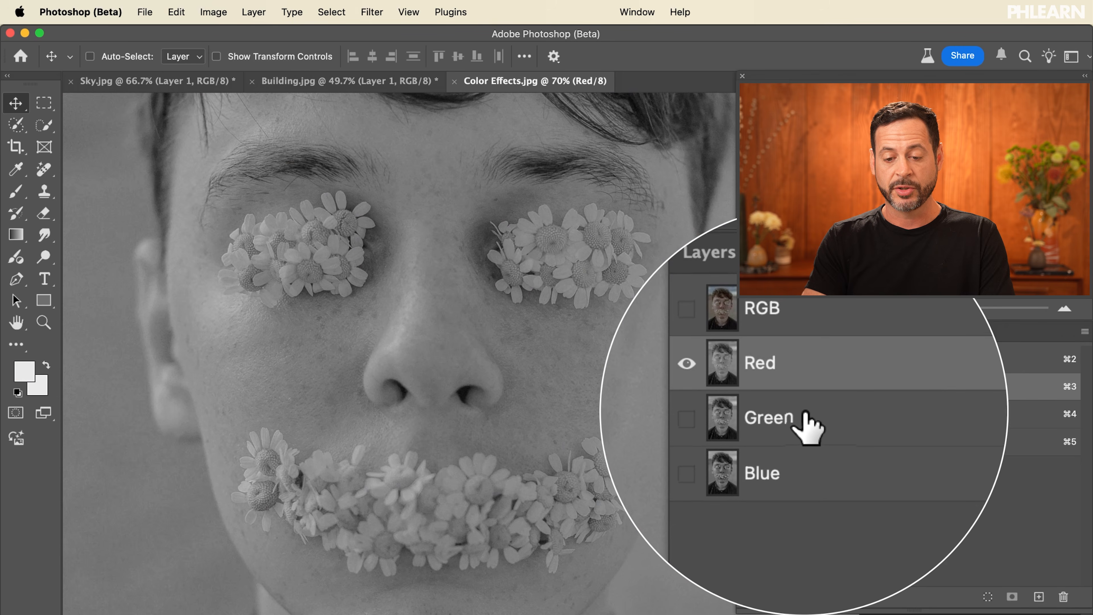
click(805, 429)
click(803, 443)
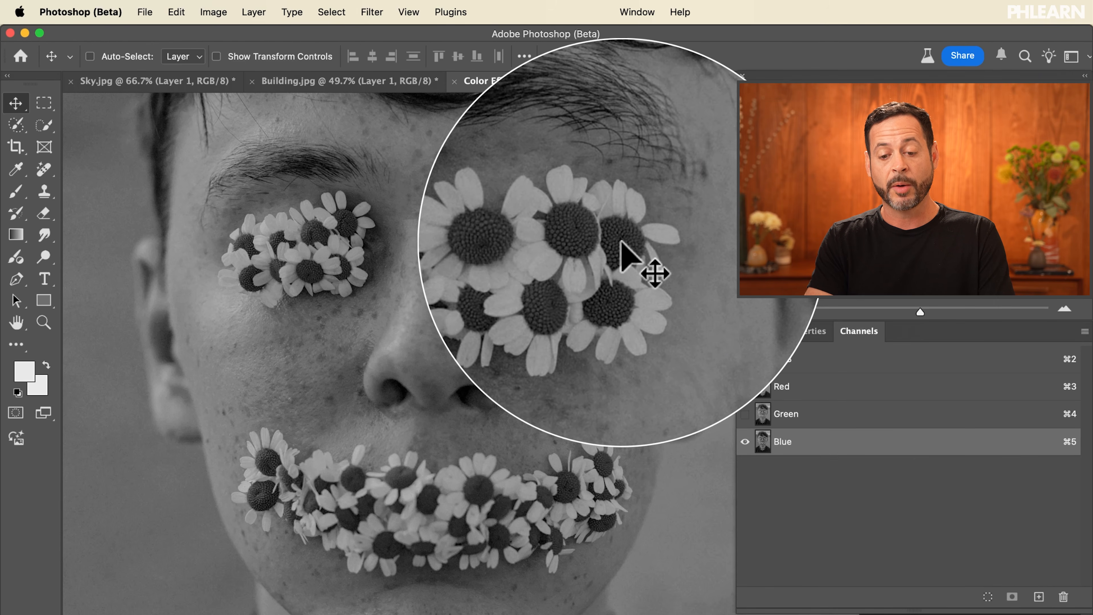
Duplicate the Blue channel as a new channel.
click(796, 364)
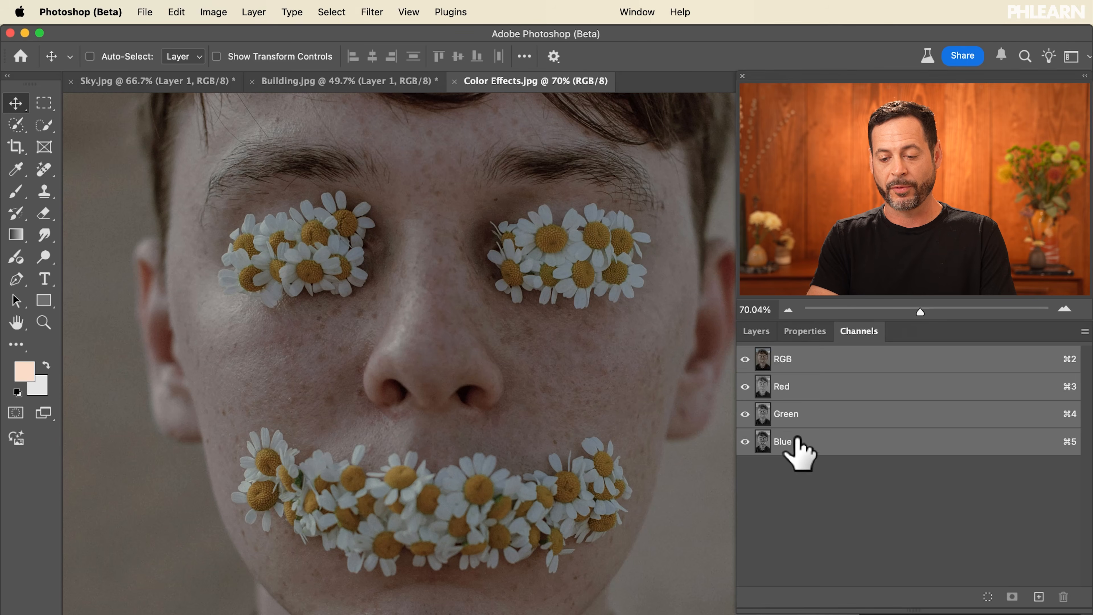
click(797, 441)
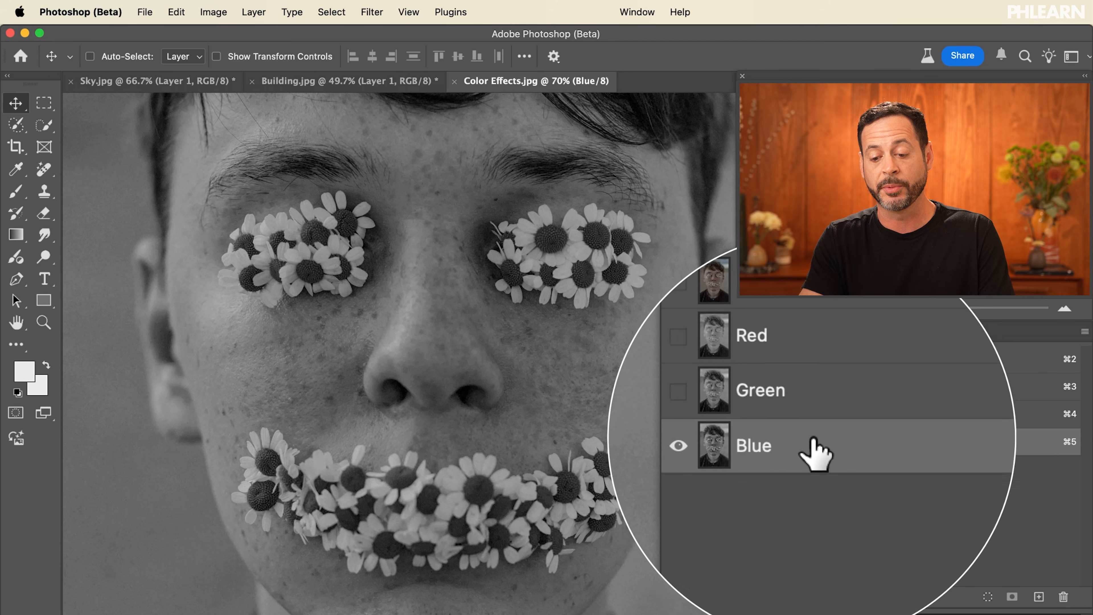
drag(820, 447, 1039, 597)
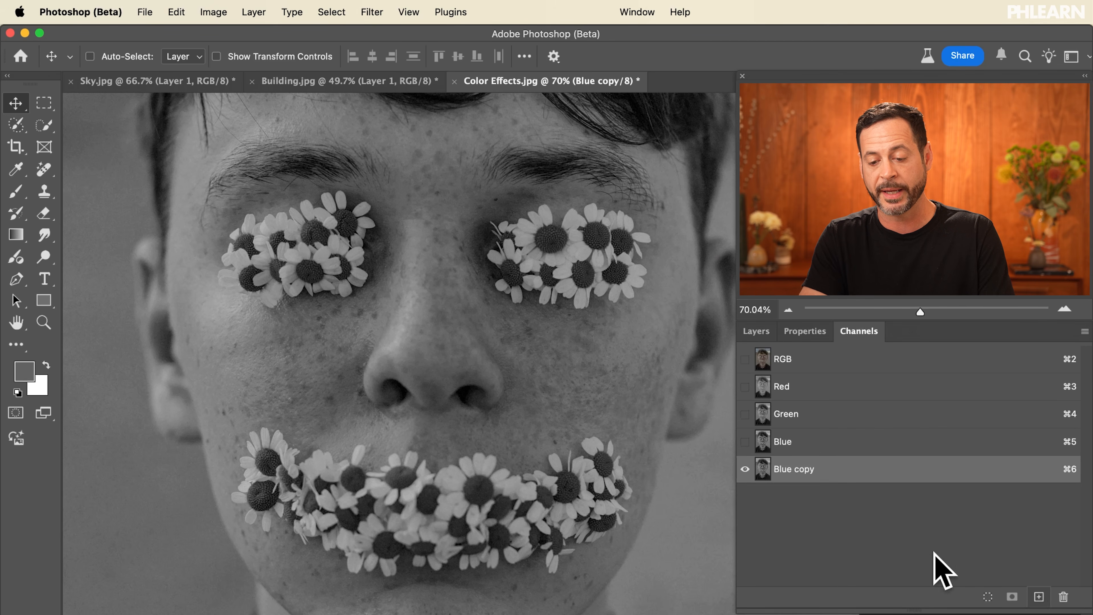
Show all channels and brighten the Blue copy channel with Levels, setting the white input level to 92.
click(746, 360)
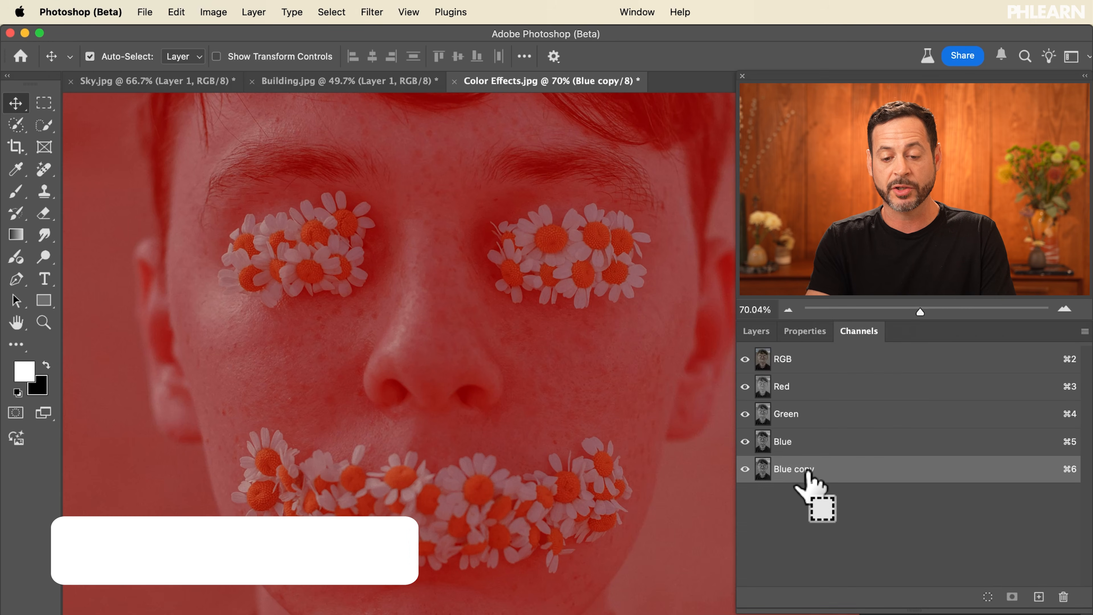
key(super+l)
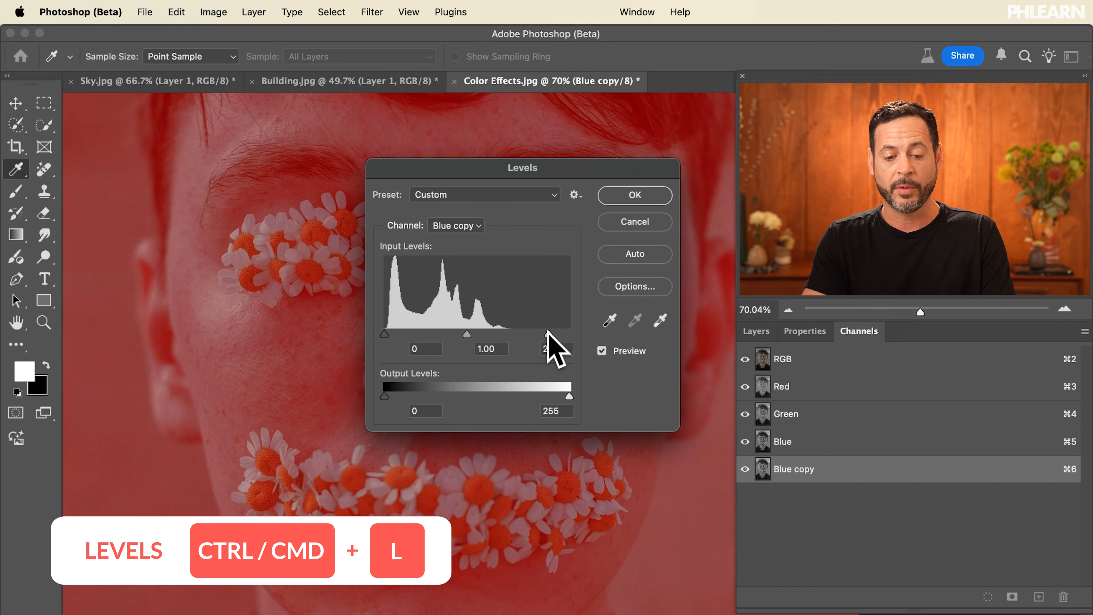
drag(489, 332, 443, 332)
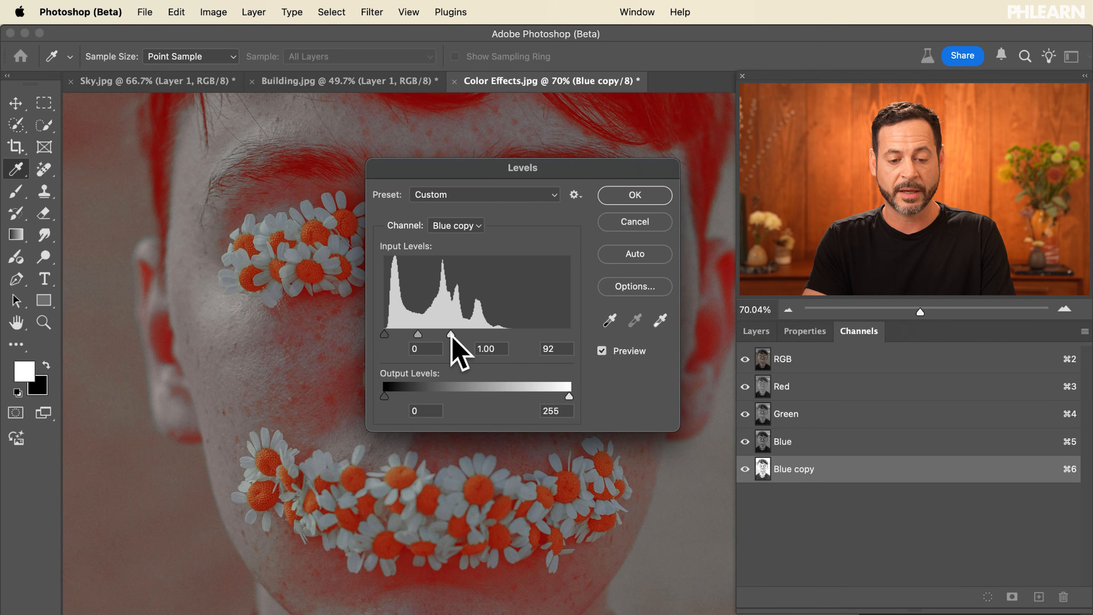
click(636, 199)
key(v)
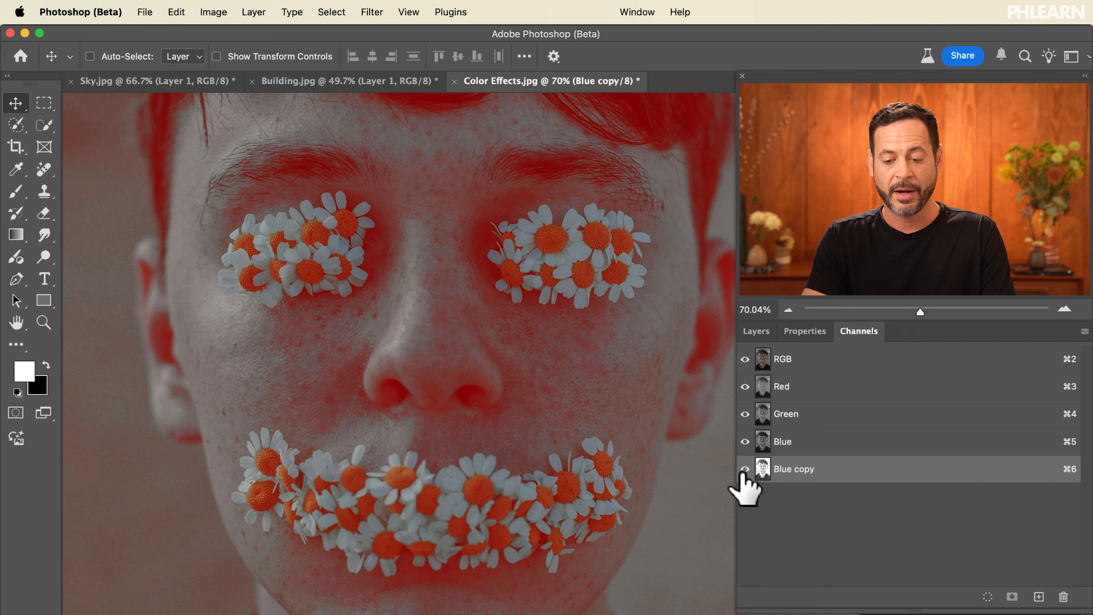
Toggle the channels' visibility to compare colour tints, ending with the Green channel hidden.
click(745, 469)
click(745, 469)
click(745, 469)
click(745, 471)
click(745, 441)
click(745, 442)
click(746, 415)
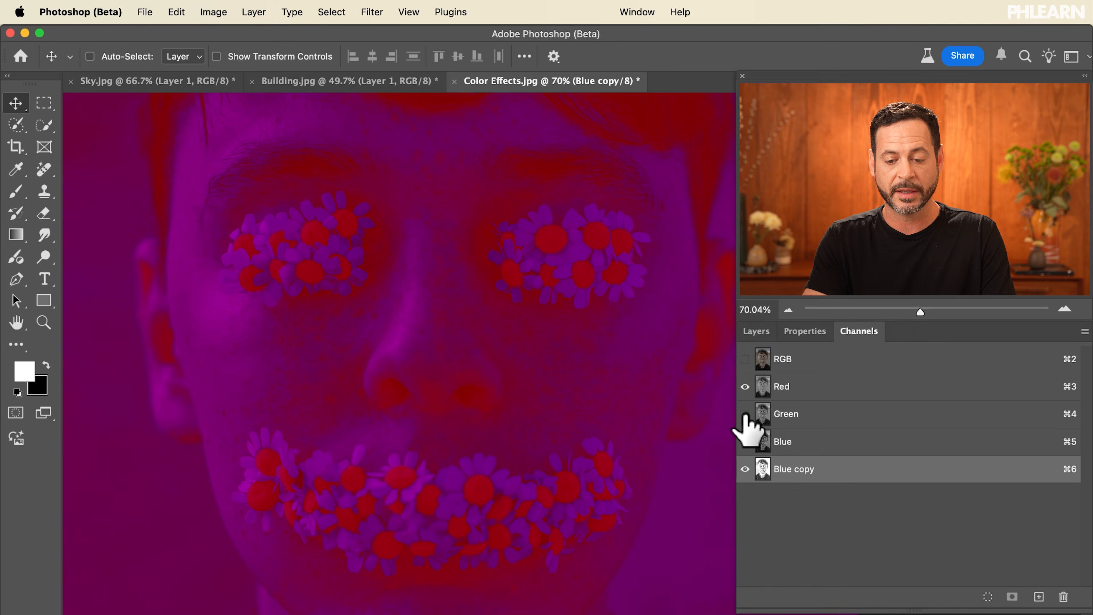
click(746, 414)
click(745, 387)
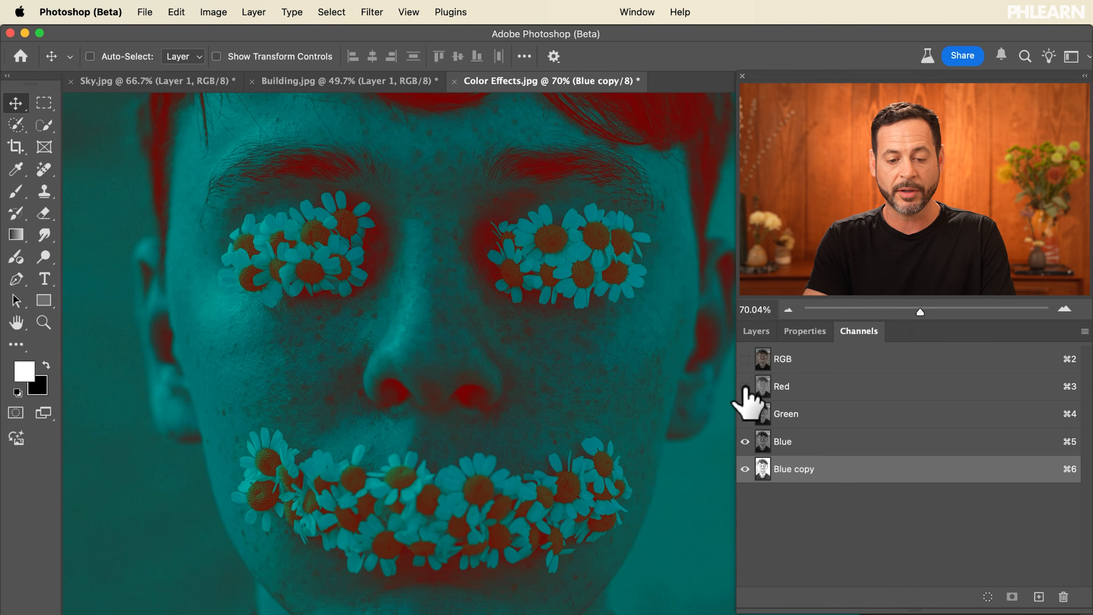
click(745, 386)
click(745, 414)
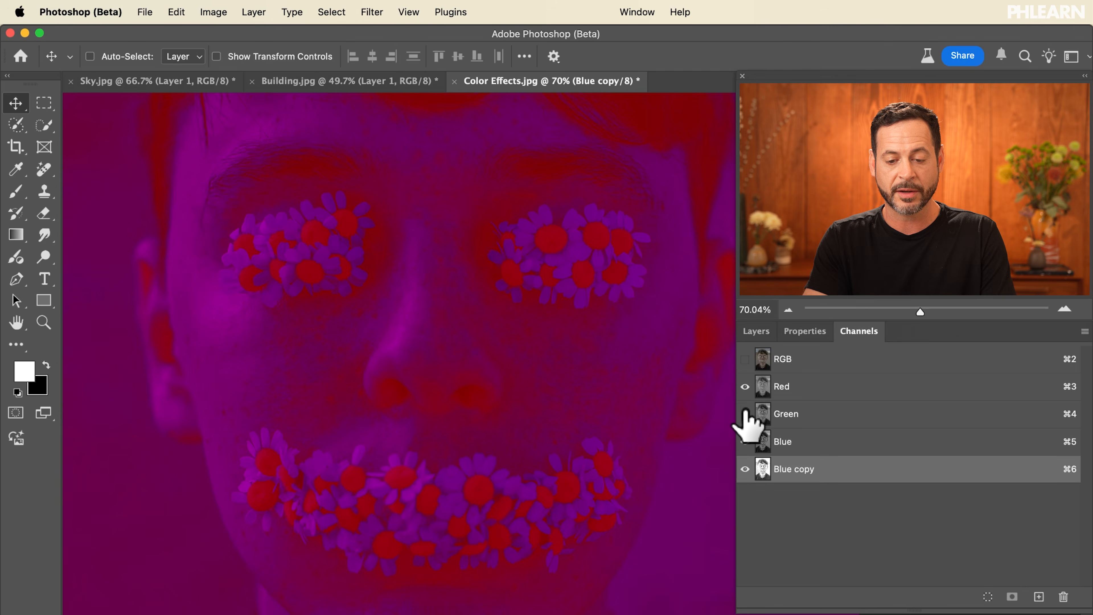
click(745, 386)
click(746, 387)
Toggle the Red, Green, Blue and Blue copy channels on and off to compare the colour effects.
scroll(591, 371, down, 3)
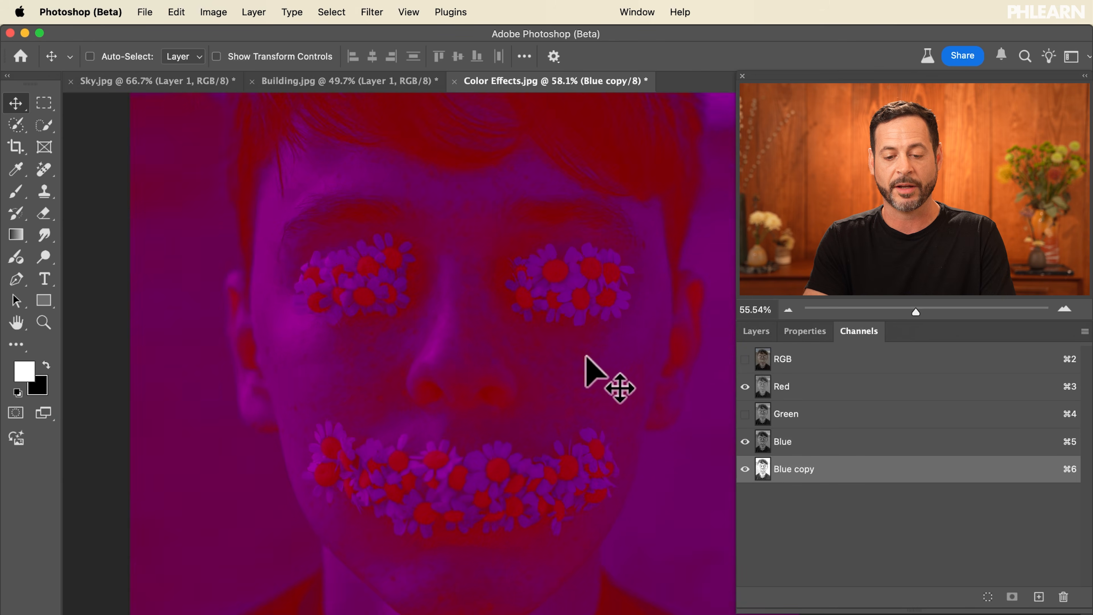
scroll(590, 372, up, 3)
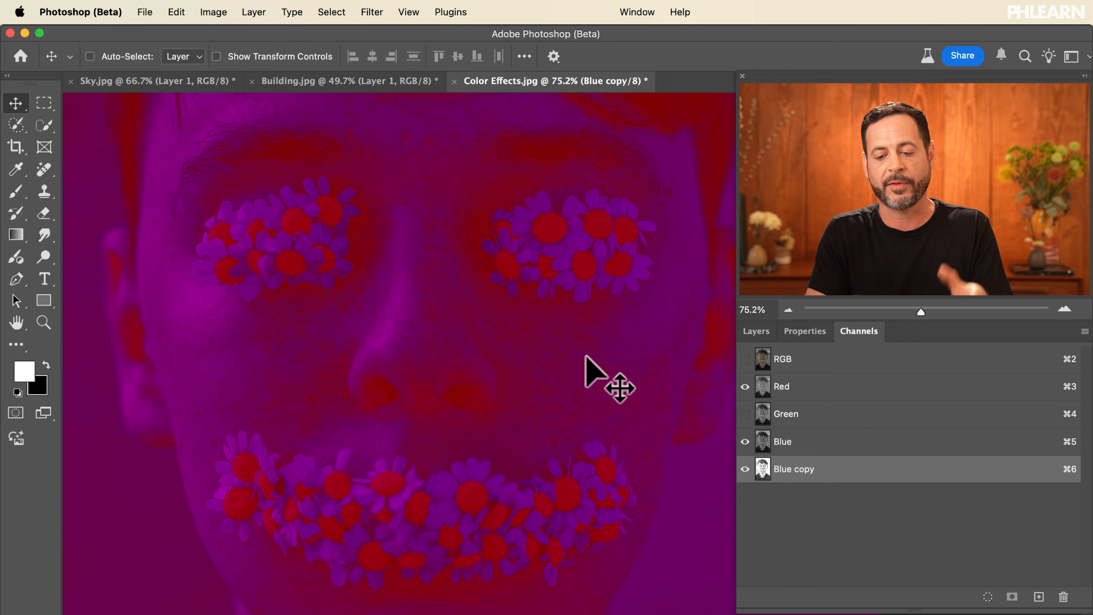
click(745, 441)
click(745, 469)
click(745, 414)
click(745, 442)
click(745, 469)
click(745, 441)
click(745, 414)
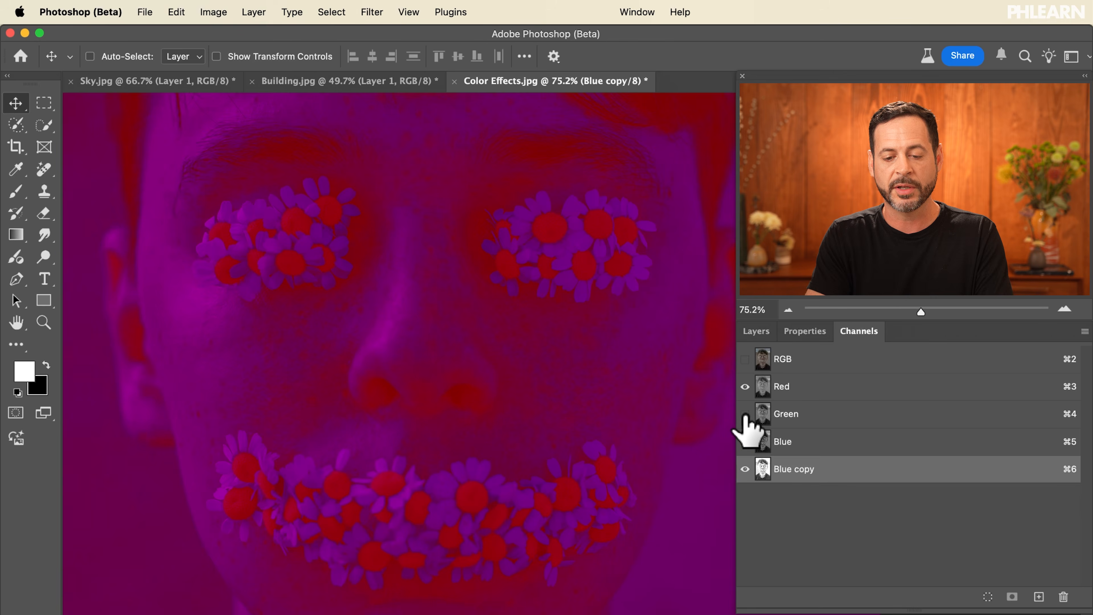
click(745, 387)
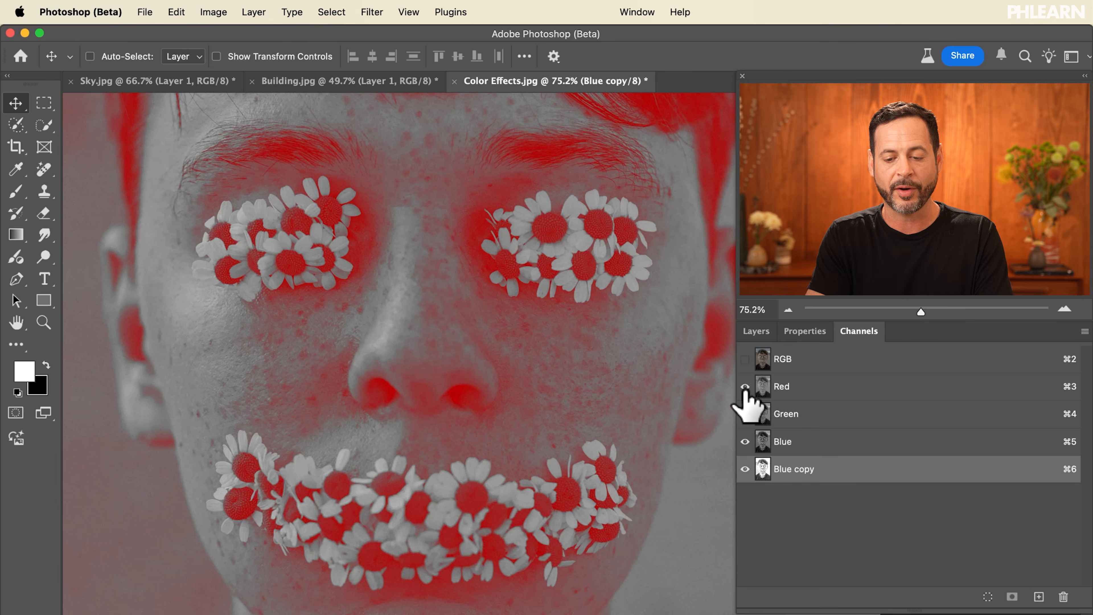
click(746, 386)
scroll(379, 260, up, 5)
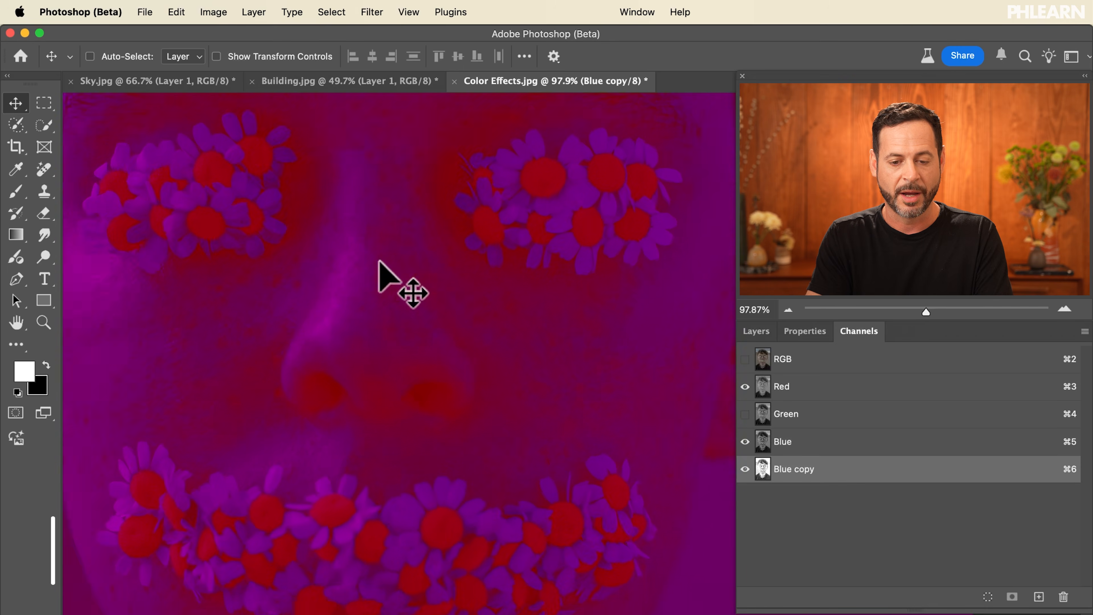
Hide the Blue copy channel and show the Green channel to return to the original colours.
key(f)
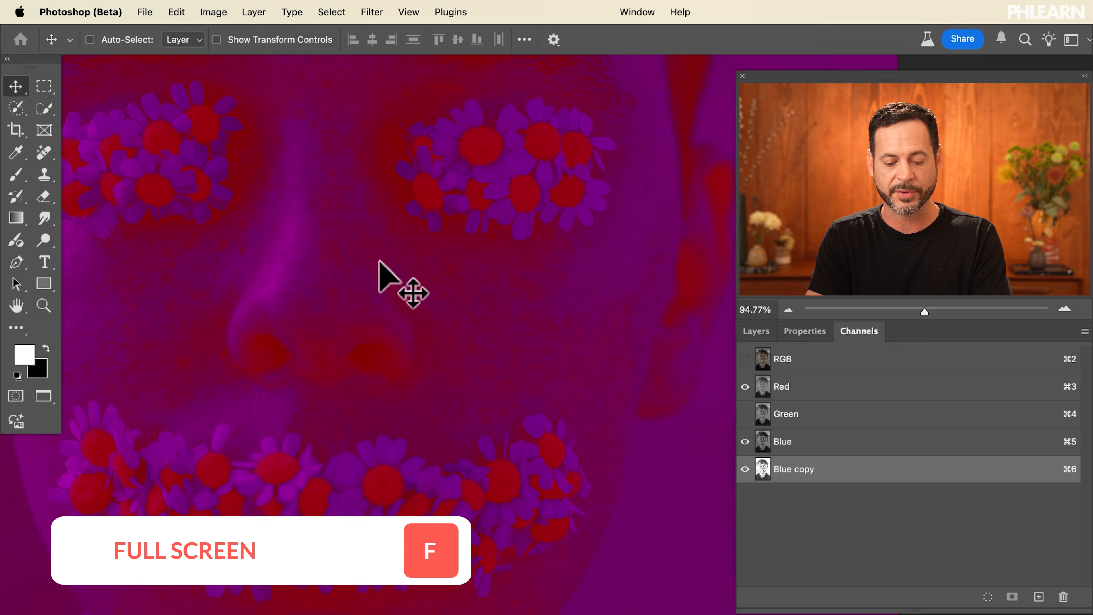
key(f)
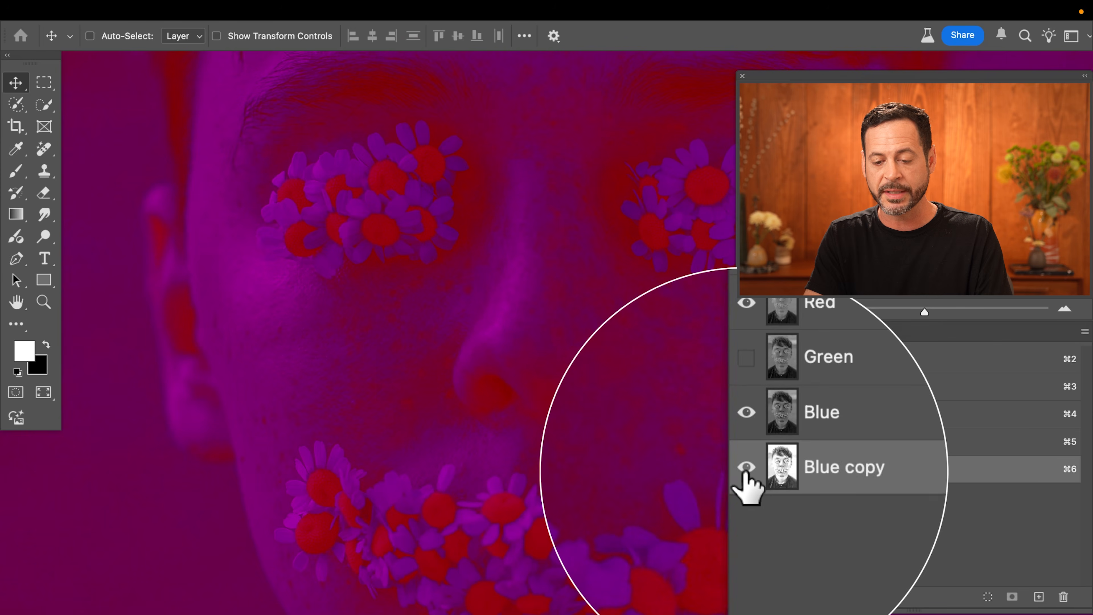
click(745, 469)
click(745, 413)
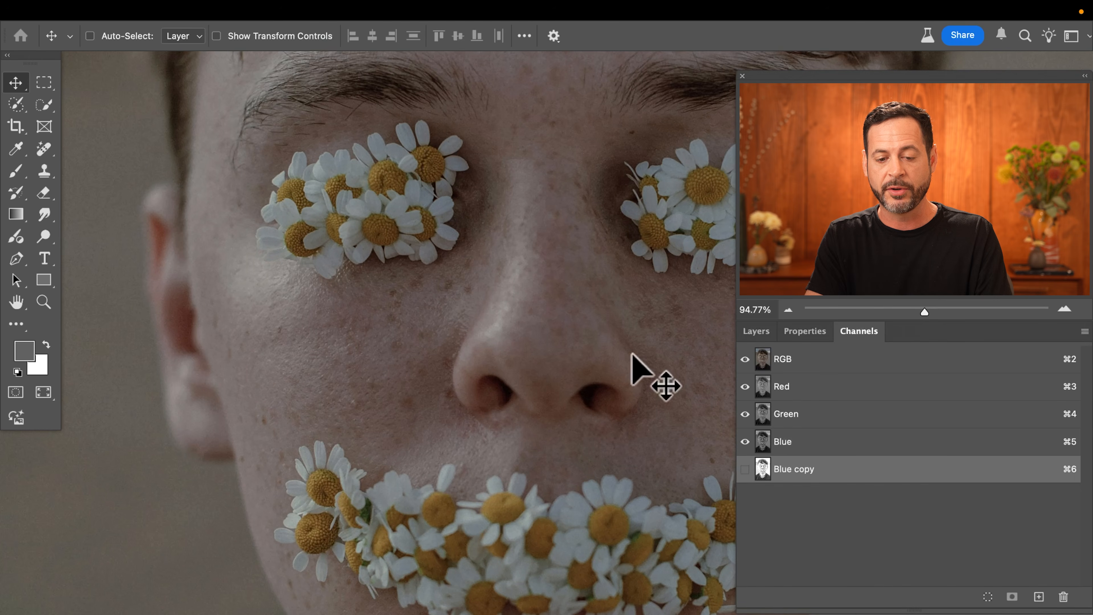
scroll(602, 351, right, 5)
scroll(603, 351, left, 2)
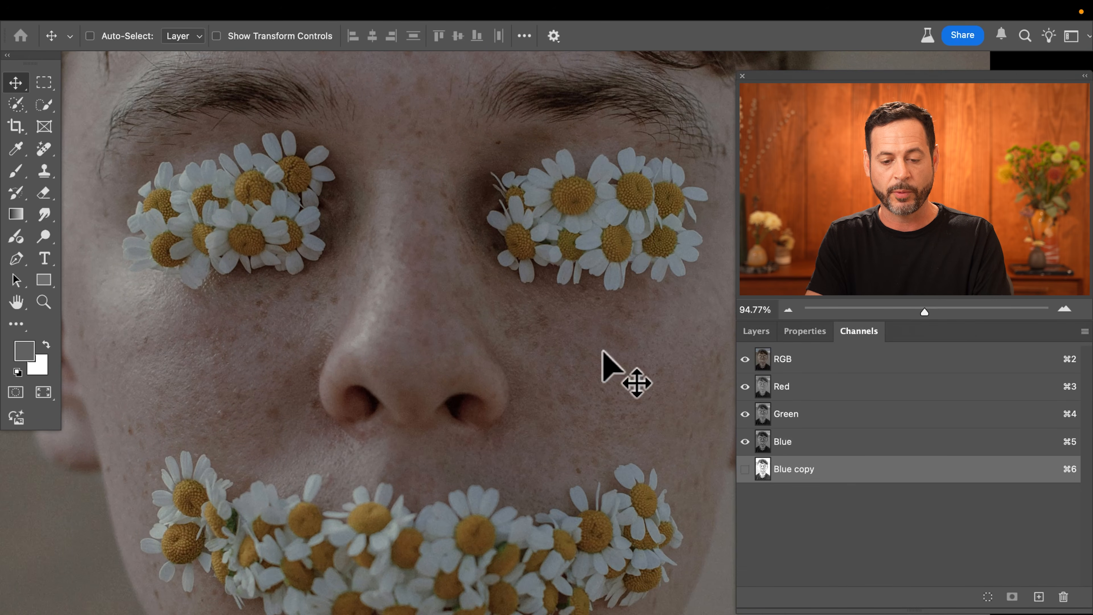
key(f)
scroll(603, 351, down, 3)
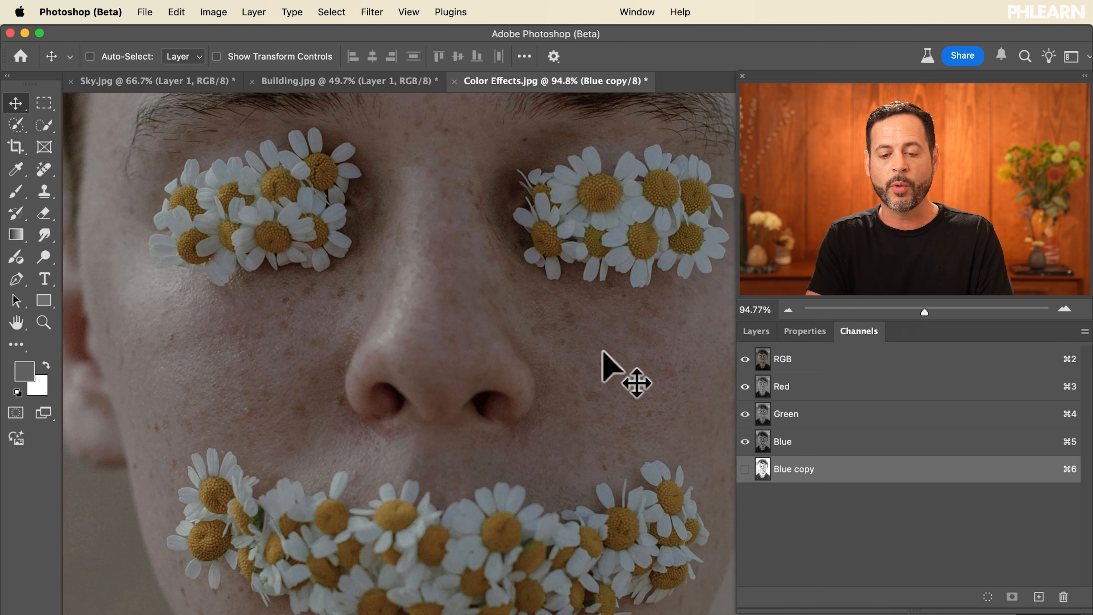
Duplicate the Green channel and darken the Green copy with Levels by moving the black input slider inward.
click(811, 414)
drag(811, 414, 1039, 597)
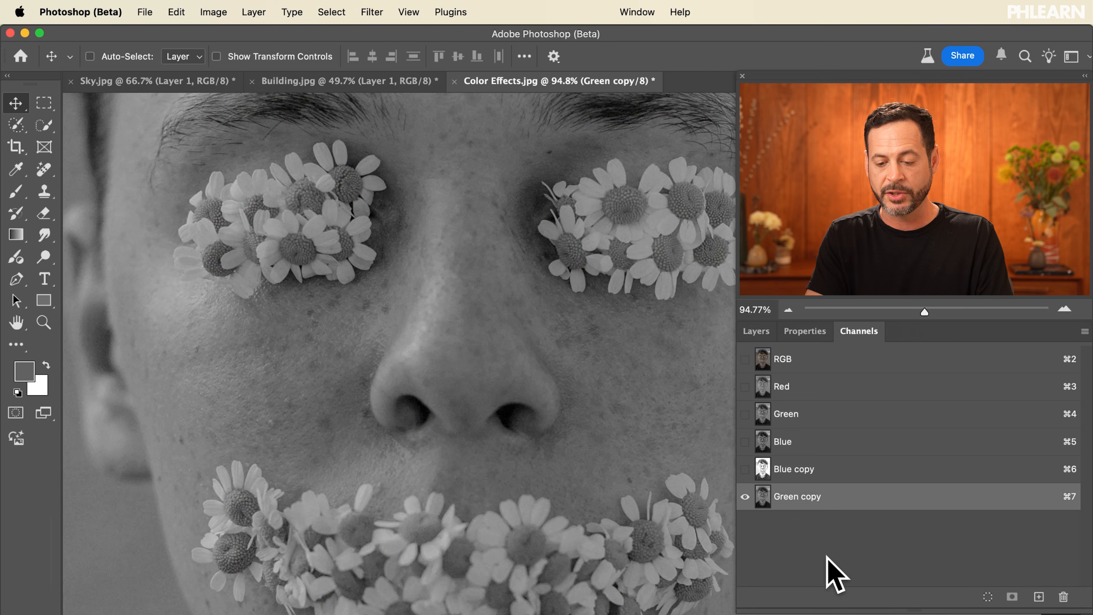
key(super+l)
drag(388, 338, 452, 338)
click(646, 199)
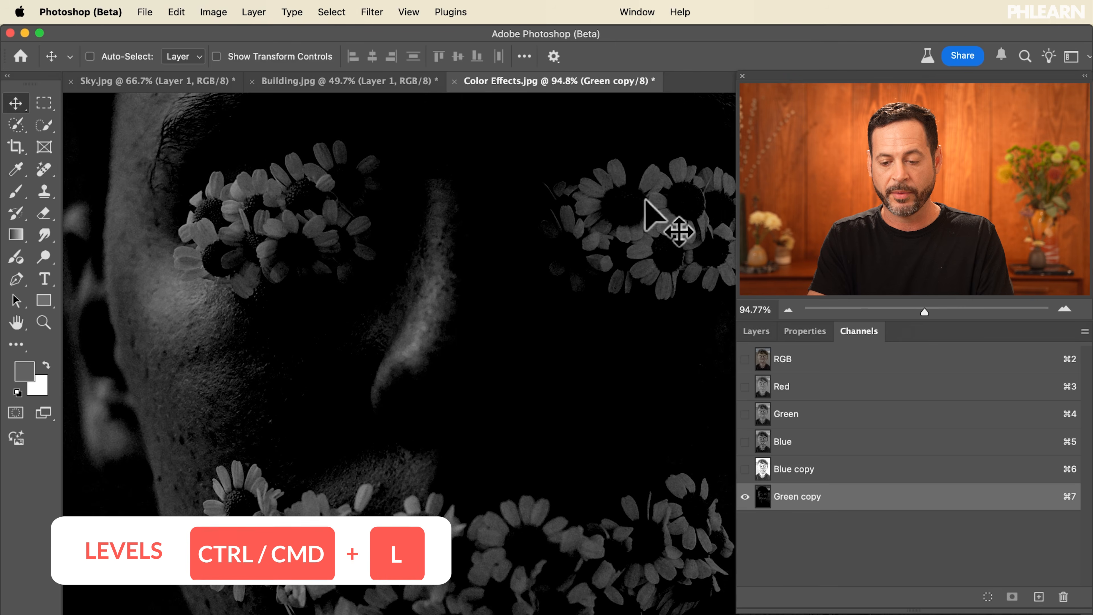
Set channel visibility to show the Red and Green channels with the Green copy overlay.
drag(744, 469, 744, 359)
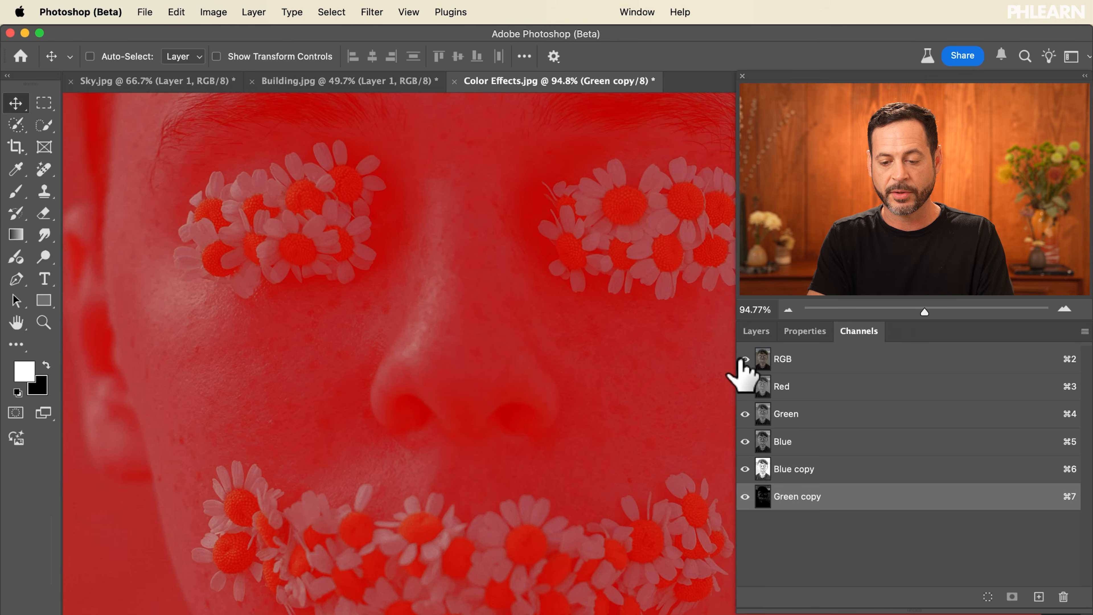
click(748, 389)
click(746, 413)
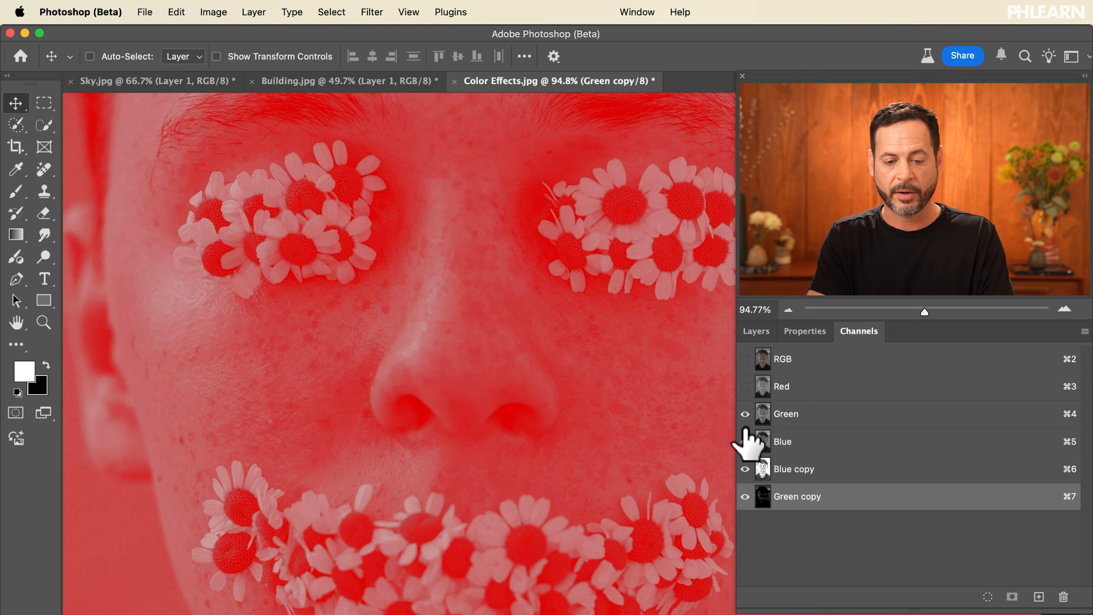
click(745, 441)
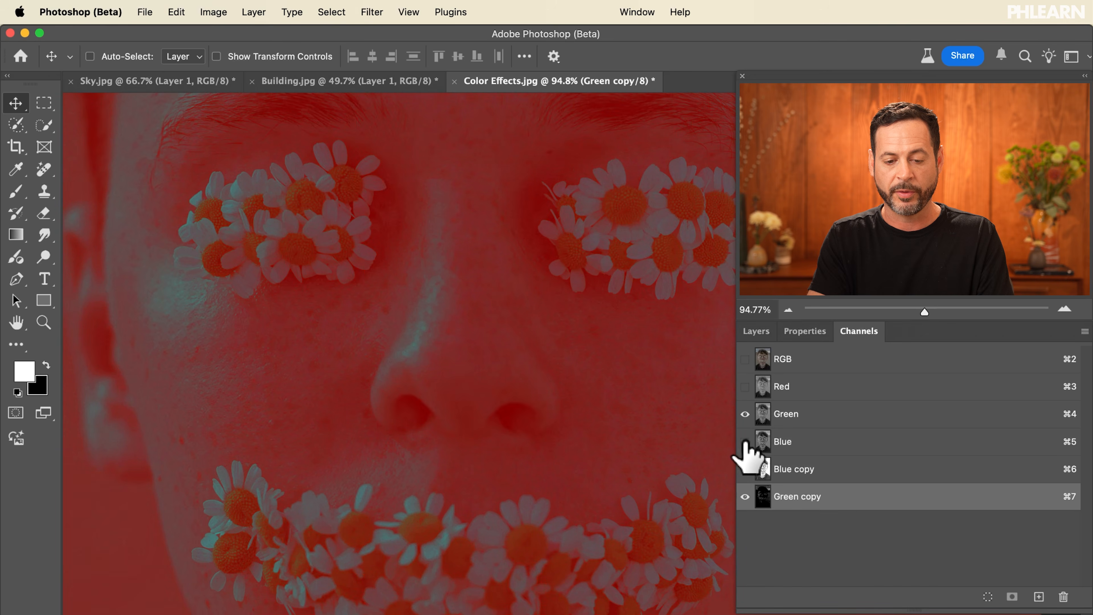
click(745, 442)
click(746, 386)
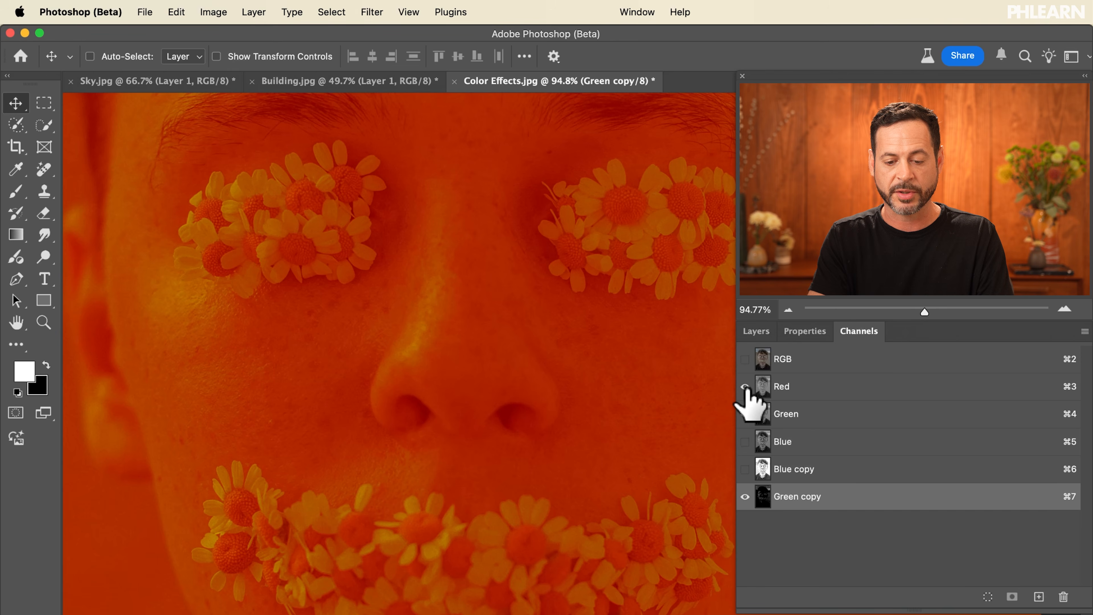
Adjust the Green copy channel with Levels, setting the midtone to 2.97.
key(super+l)
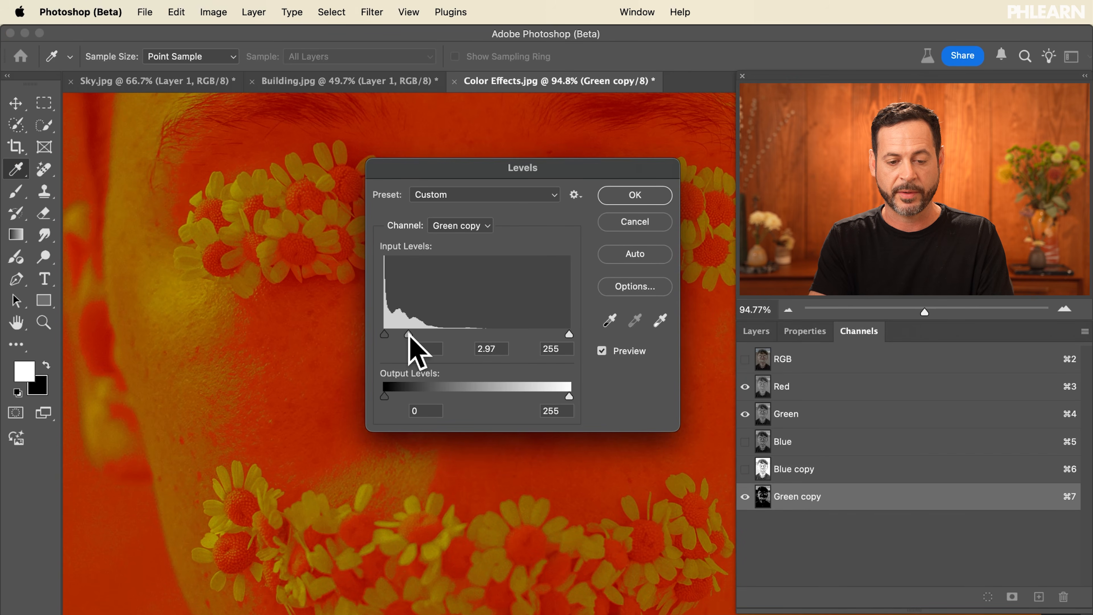
click(644, 196)
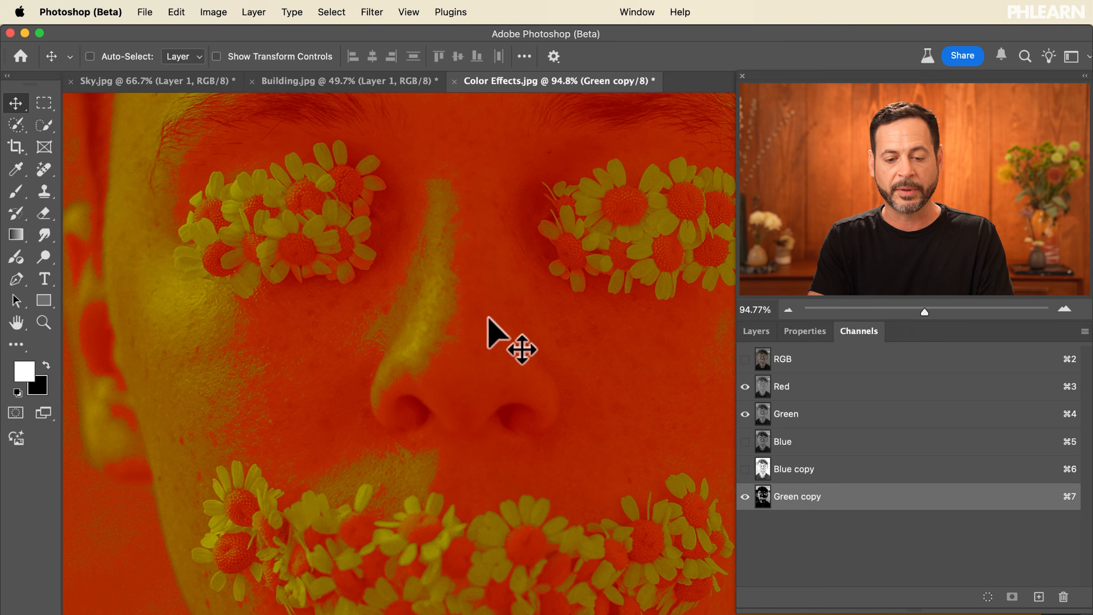
scroll(478, 317, right, 3)
scroll(479, 317, left, 2)
scroll(479, 317, up, 2)
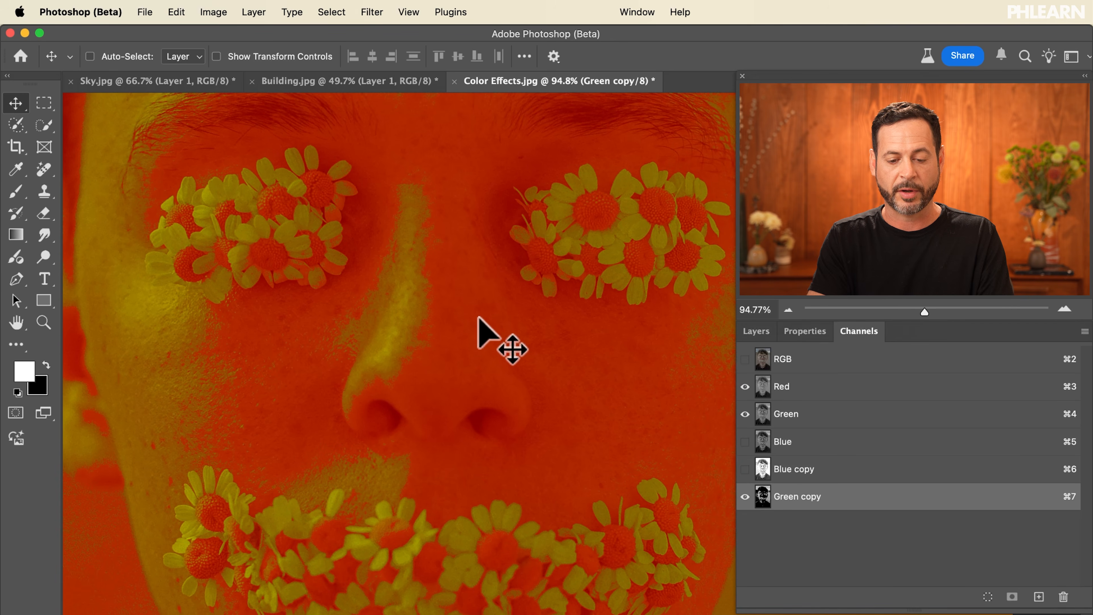
scroll(478, 317, down, 1)
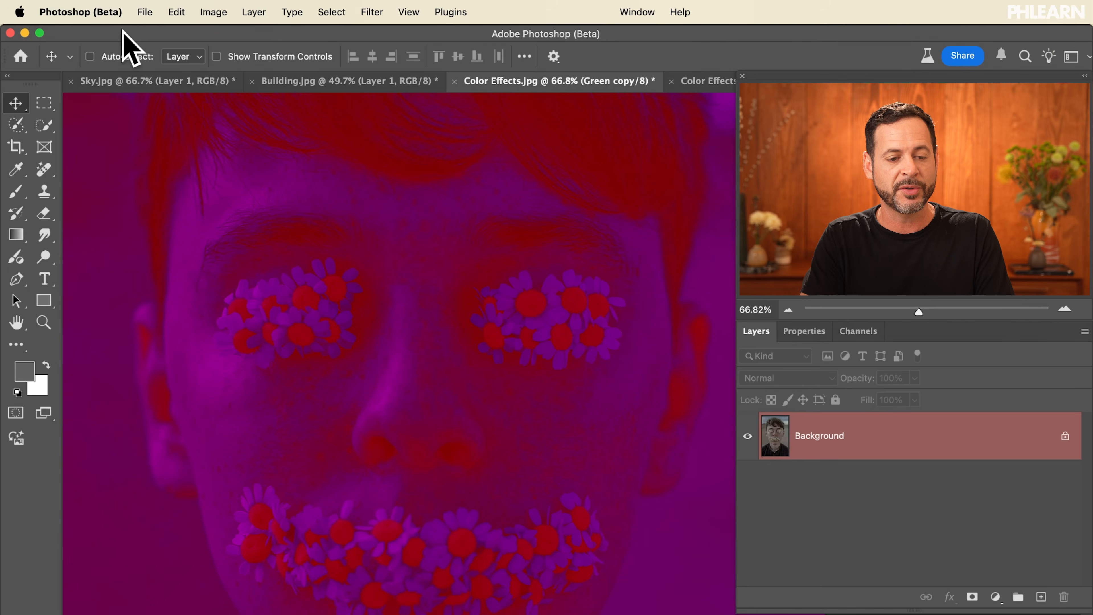
Quick Export the image as Color Effects.png to the Desktop and view the file in Finder.
click(145, 11)
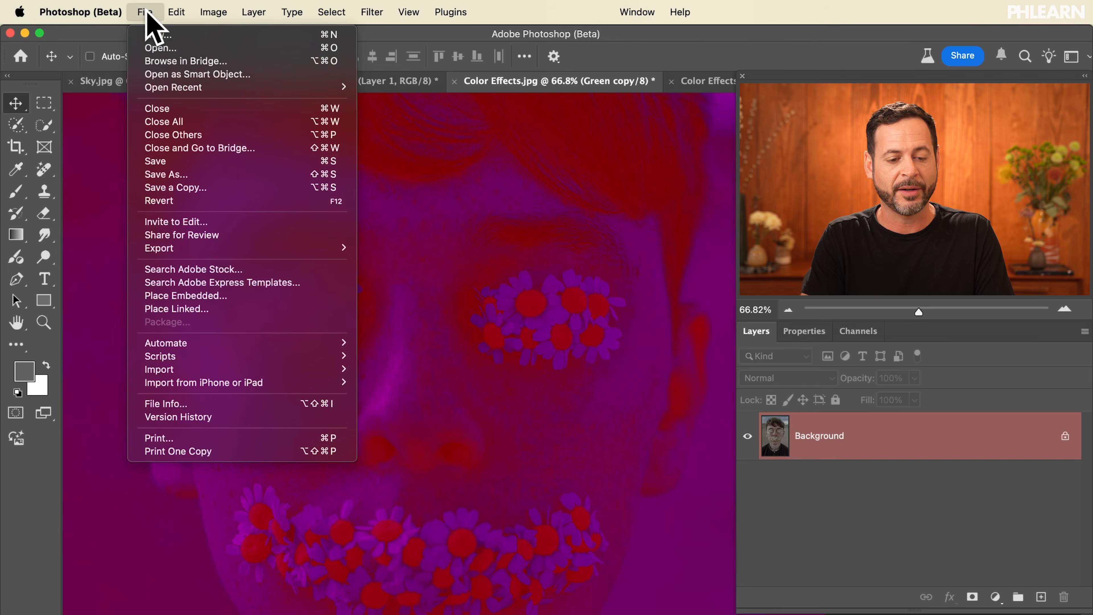
mouse_move(254, 248)
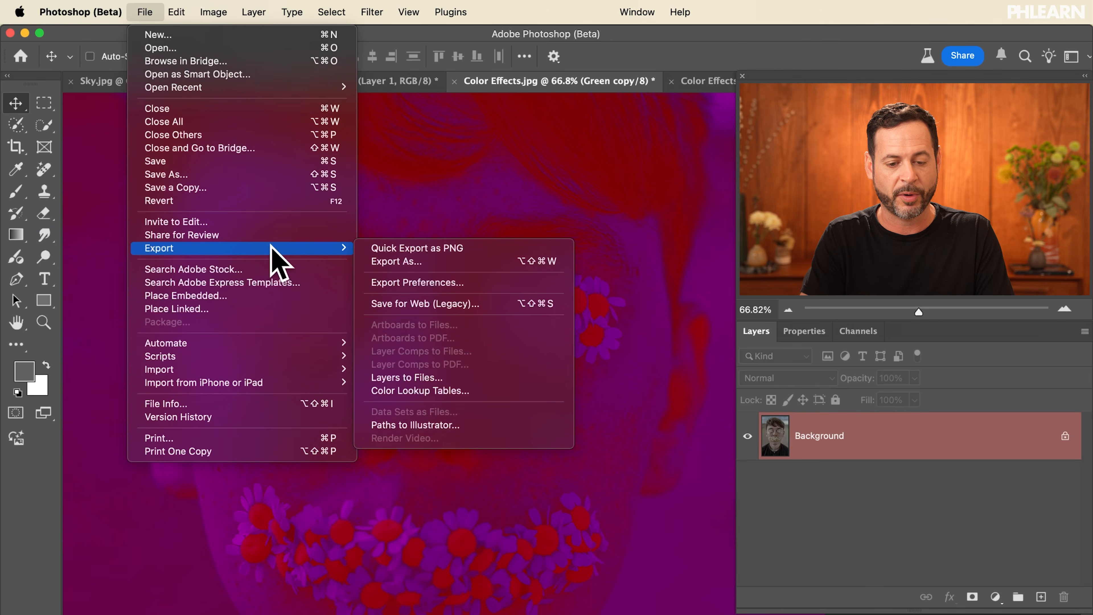
click(424, 249)
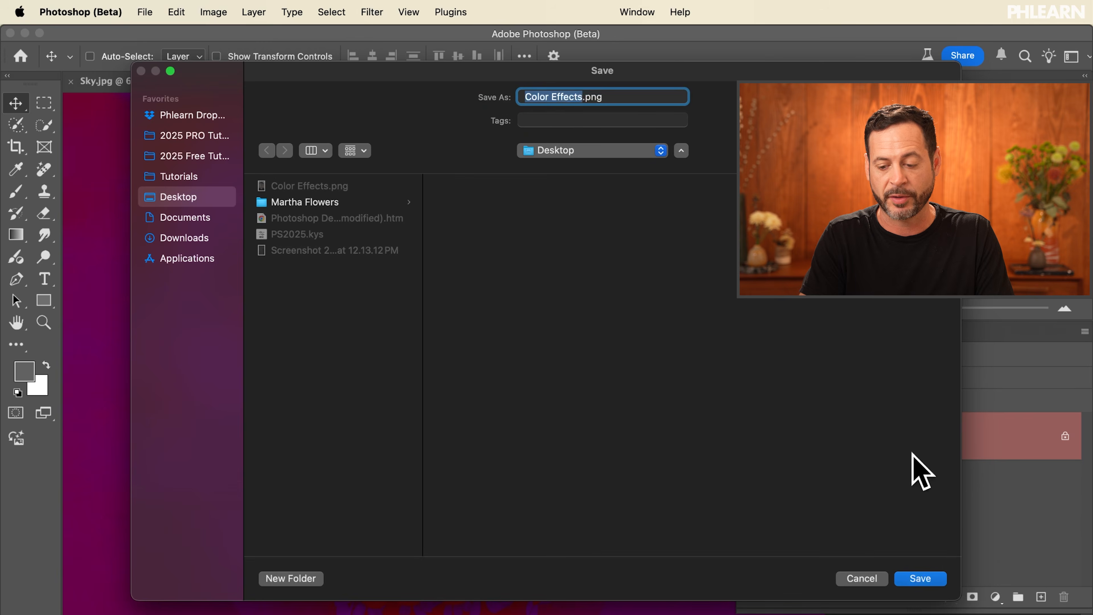
click(932, 579)
click(600, 398)
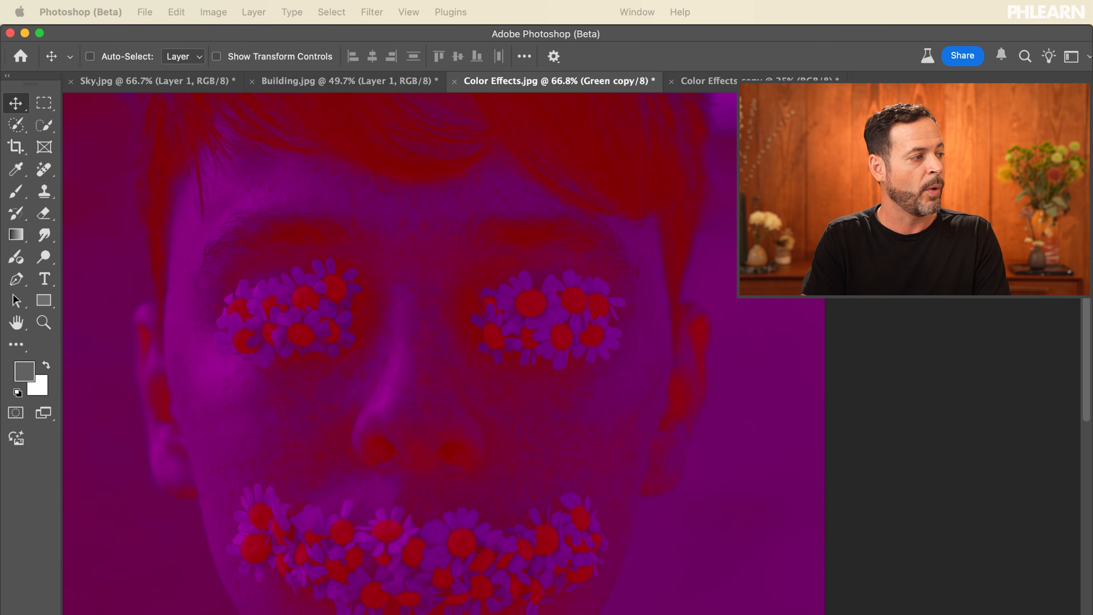
drag(0, 78, 364, 75)
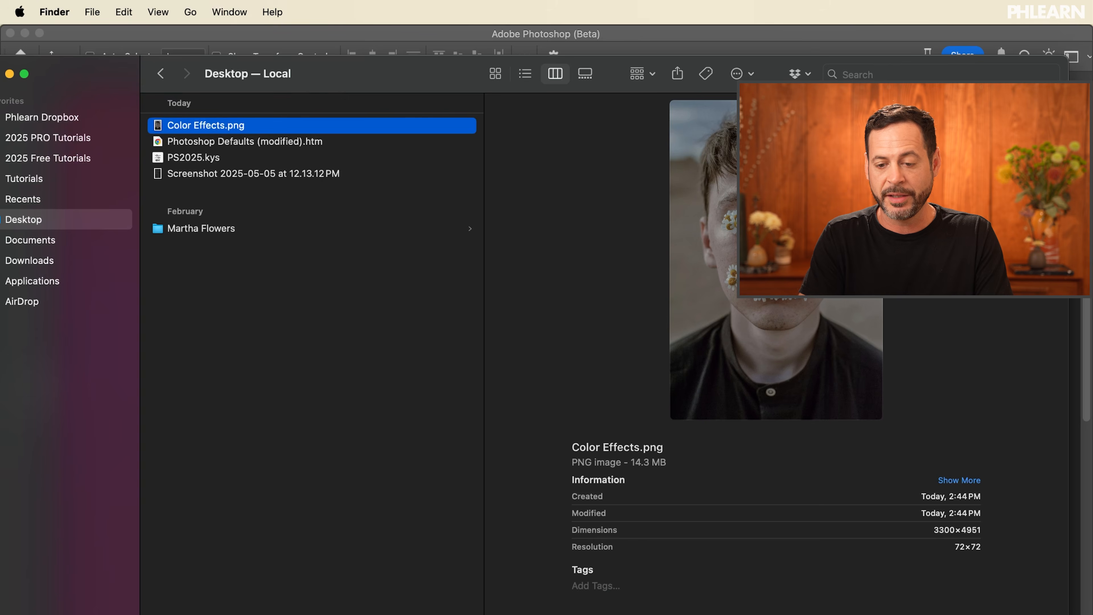
Preview the exported Color Effects.png image in Quick Look and return to Photoshop.
key(space)
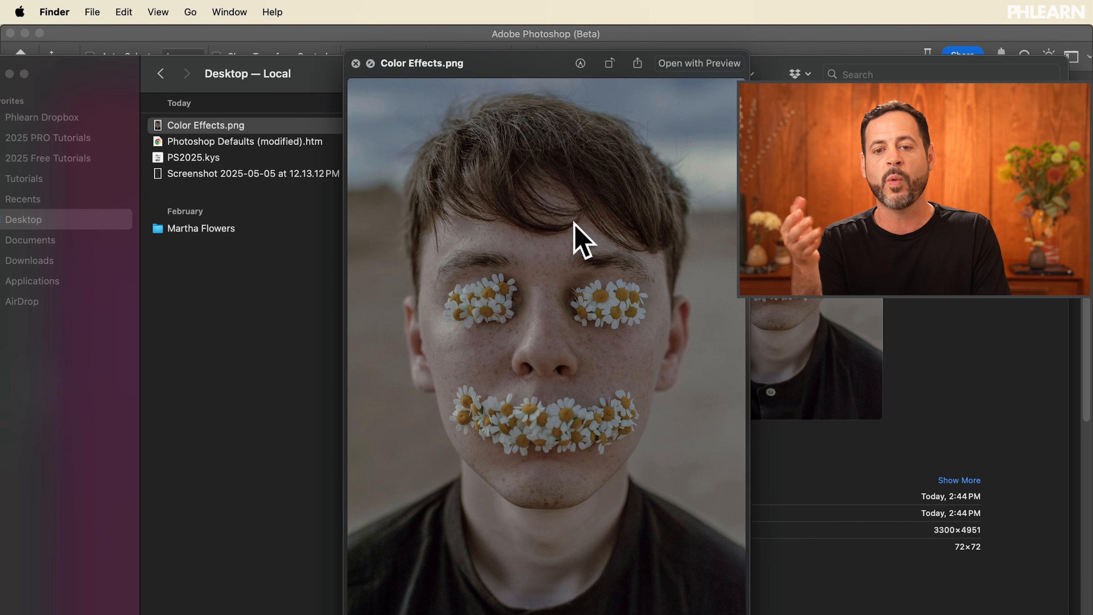
click(773, 33)
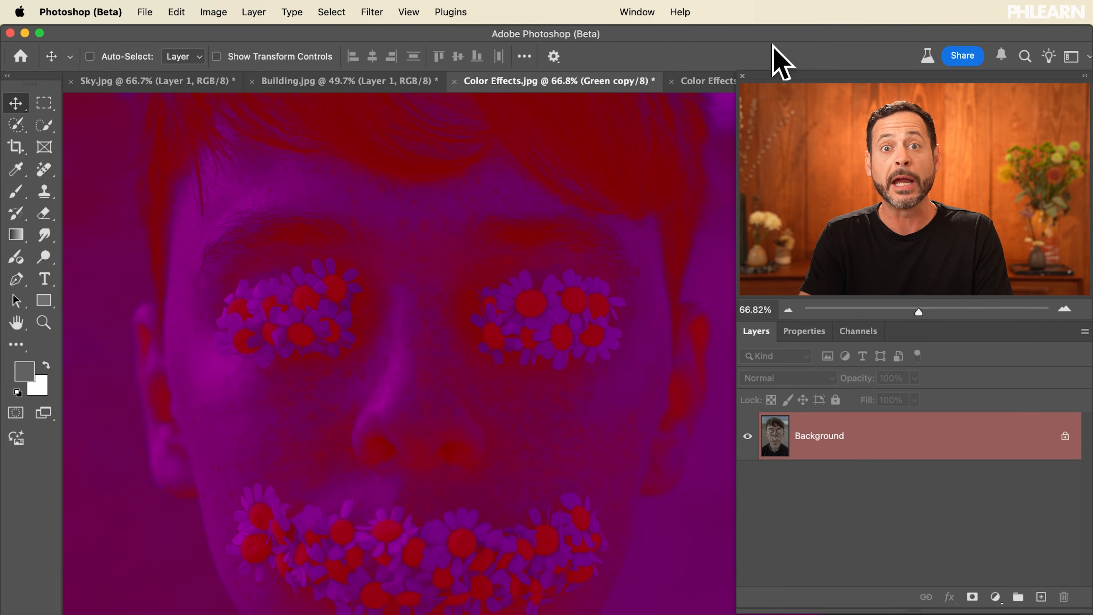
Switch to full screen mode and capture a screenshot of the canvas showing the upper head and hair.
click(858, 332)
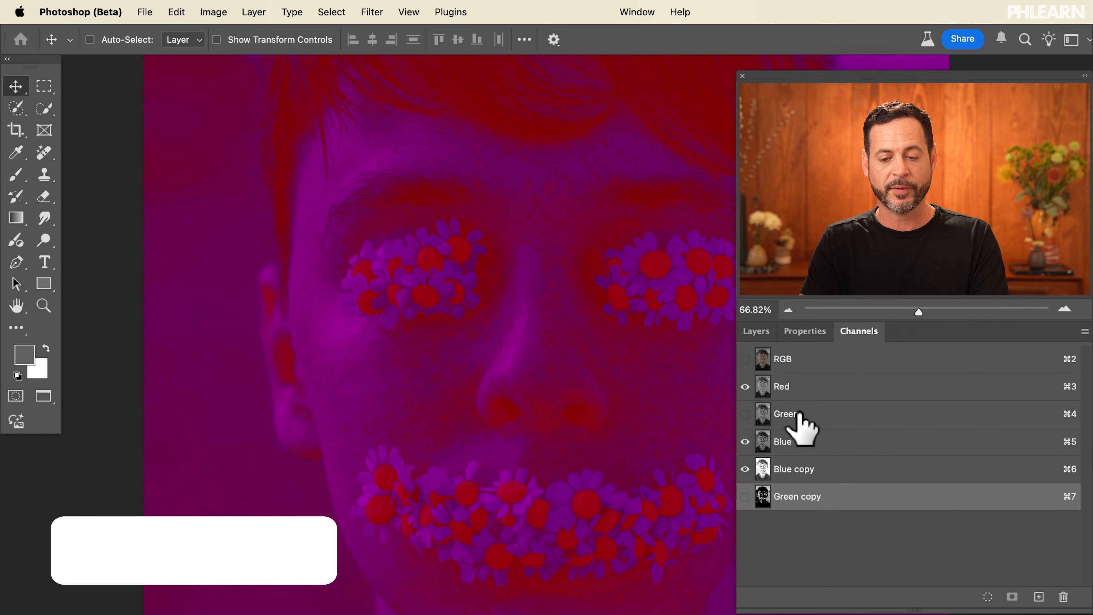
key(f)
key(super+plus)
key(super+minus)
key(super+minus)
key(super+plus)
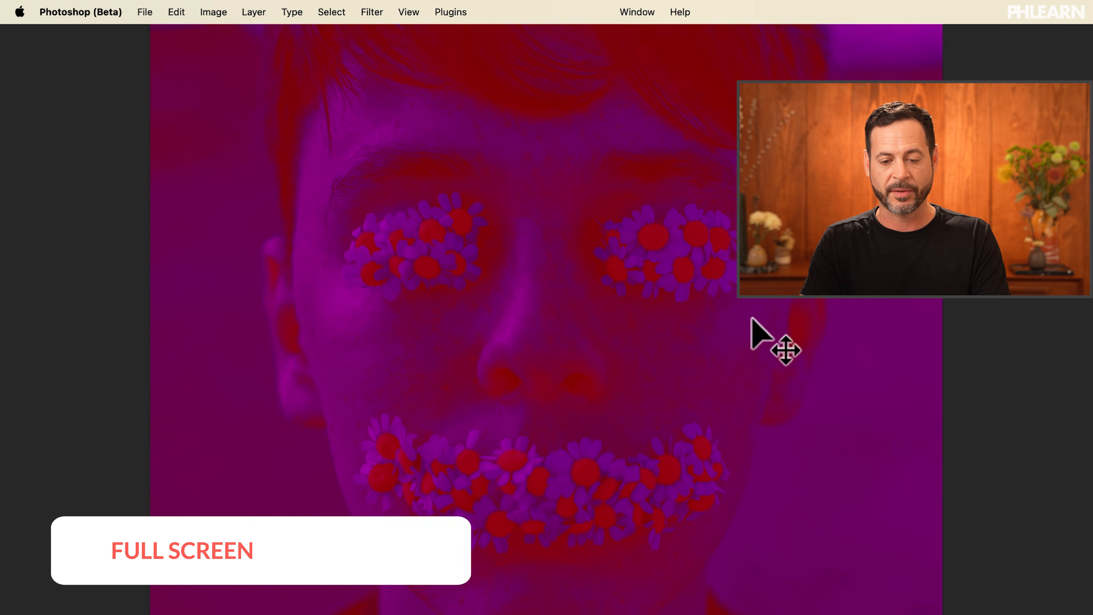
key(super+plus)
key(super+plus)
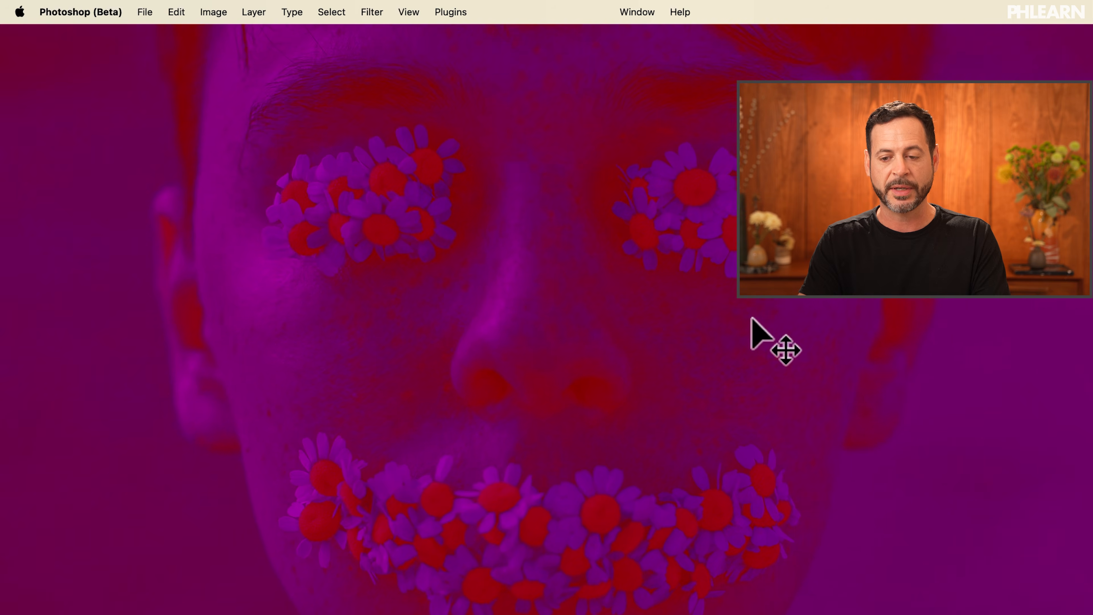
scroll(751, 318, up, 5)
key(super+minus)
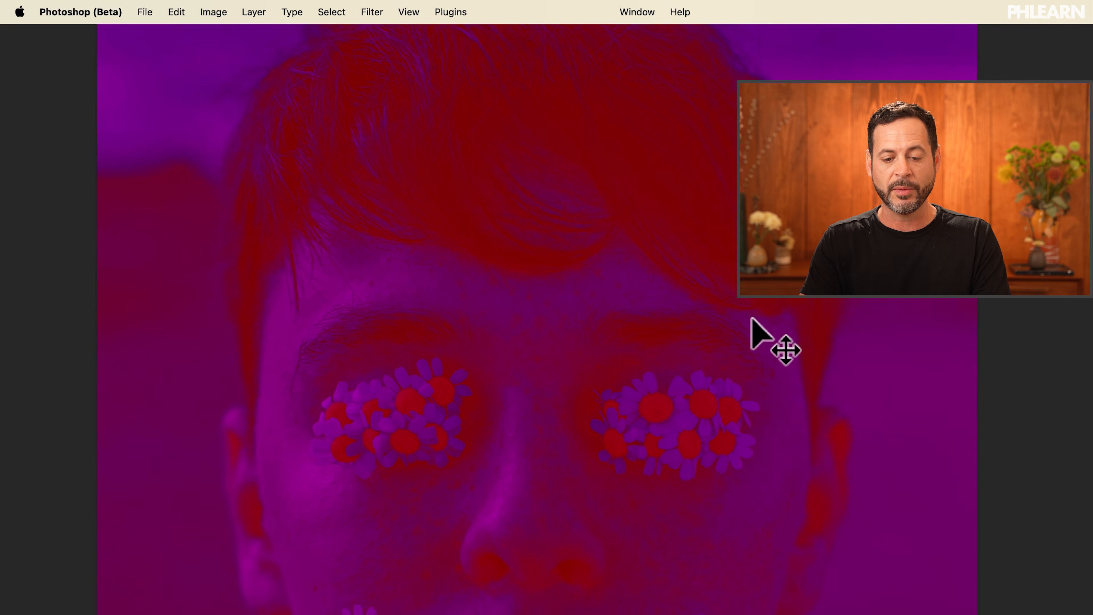
key(super+plus)
key(super+plus)
key(super+minus)
key(super+minus)
key(super+plus)
key(super+minus)
key(super+minus)
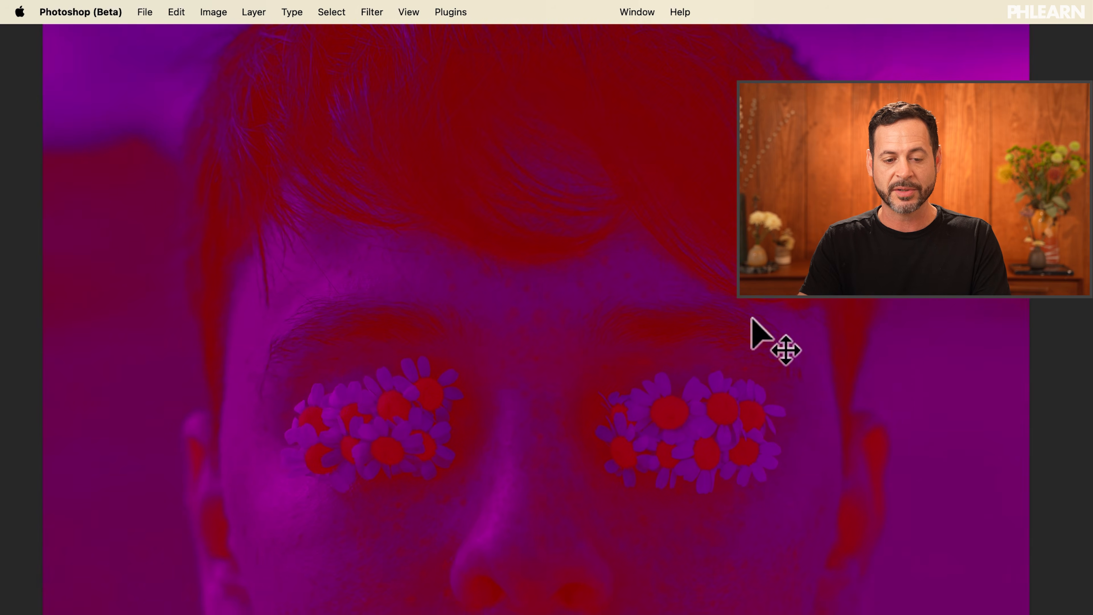
scroll(751, 318, up, 5)
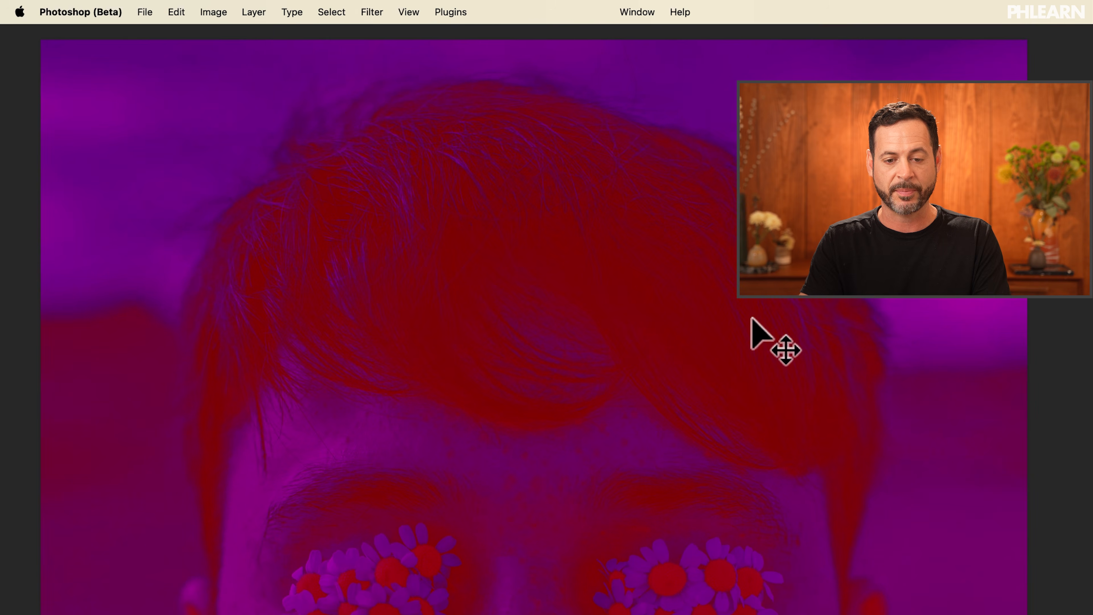
scroll(751, 318, down, 1)
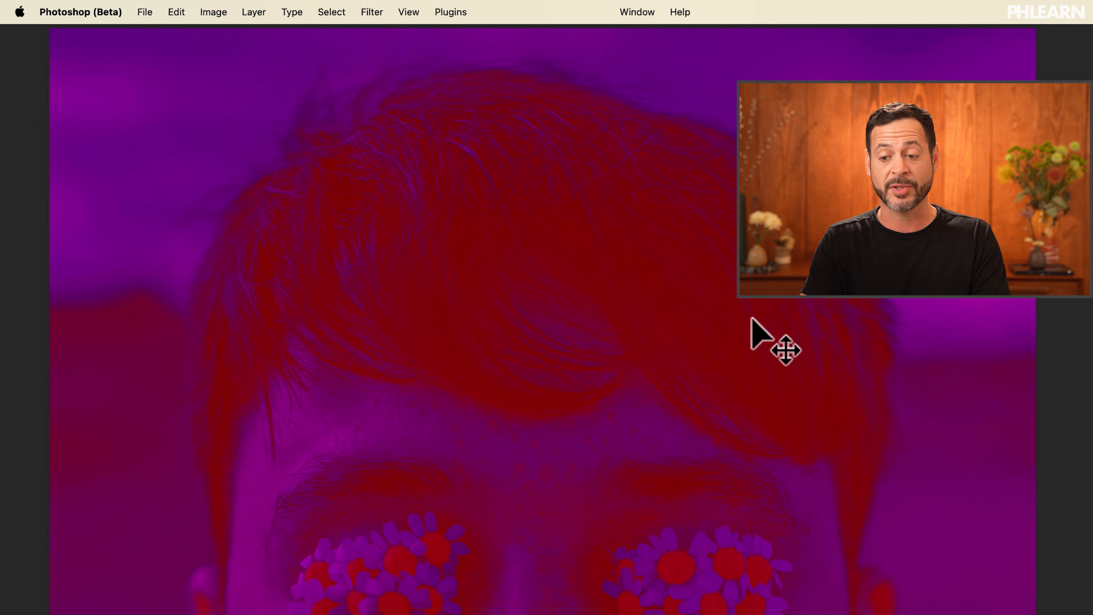
scroll(751, 318, up, 2)
scroll(751, 318, up, 2)
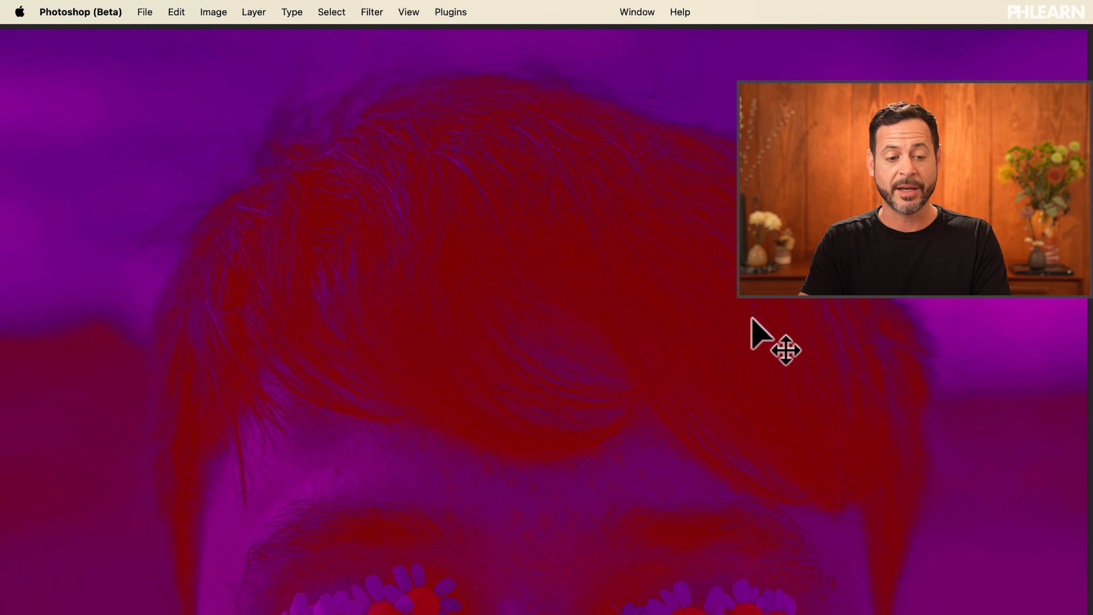
scroll(751, 318, left, 1)
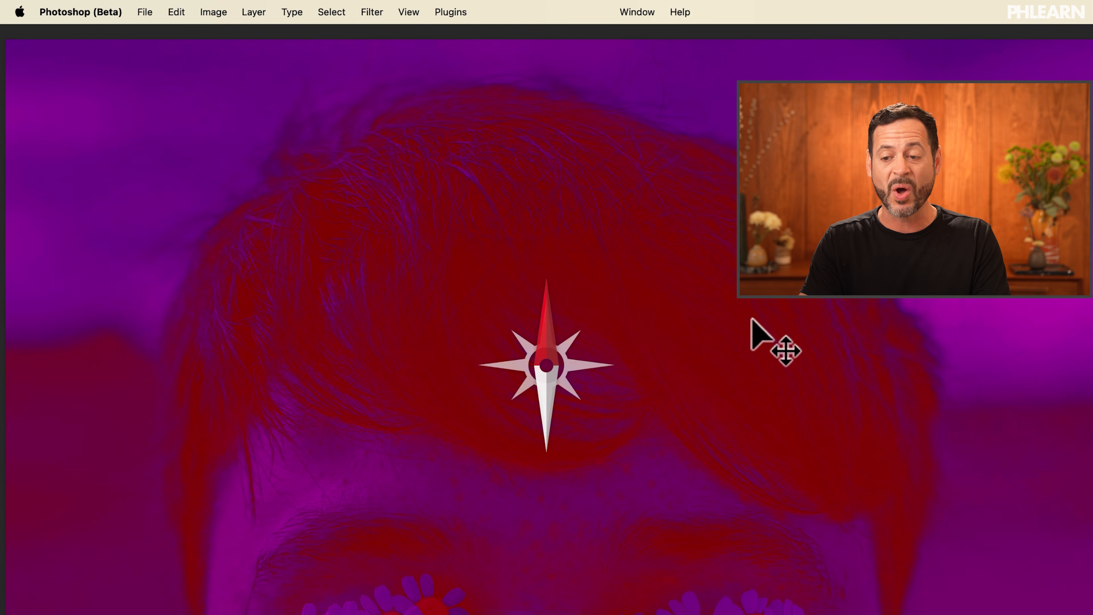
scroll(751, 318, down, 2)
scroll(751, 319, up, 2)
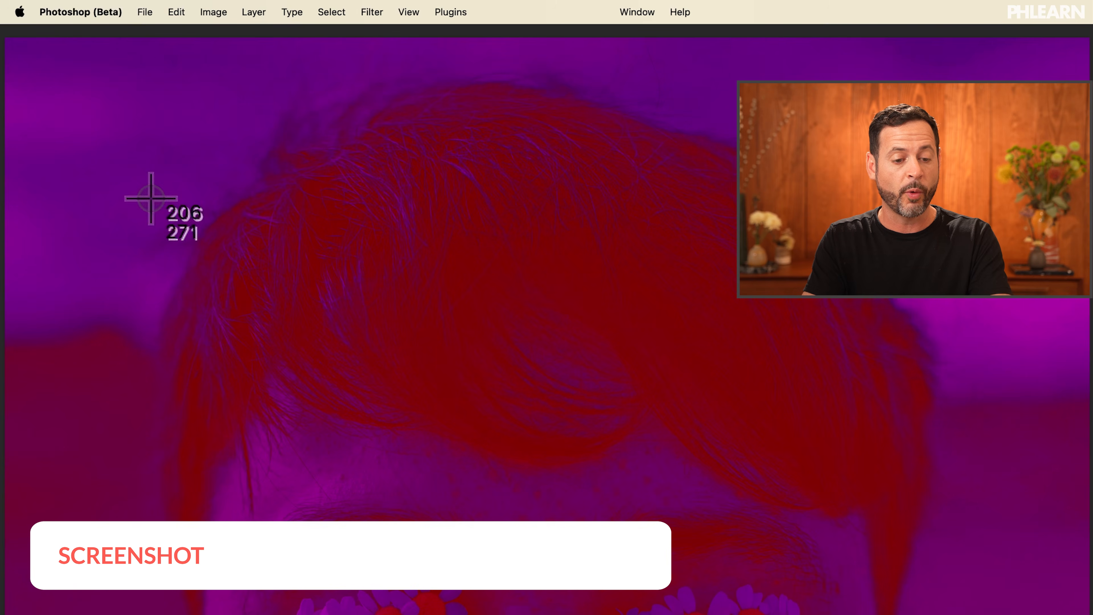
key(shift+super+4)
drag(9, 39, 1088, 614)
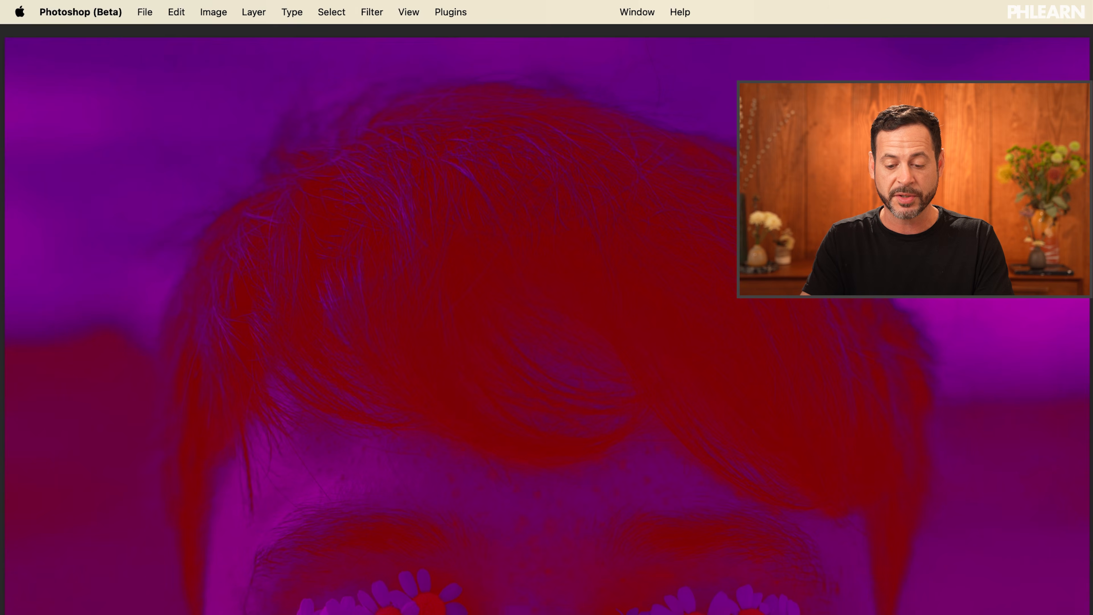
Capture two more canvas screenshots, one of the eyes and flower-covered mouth and one of the chin and shirt.
scroll(547, 319, down, 12)
scroll(547, 318, up, 2)
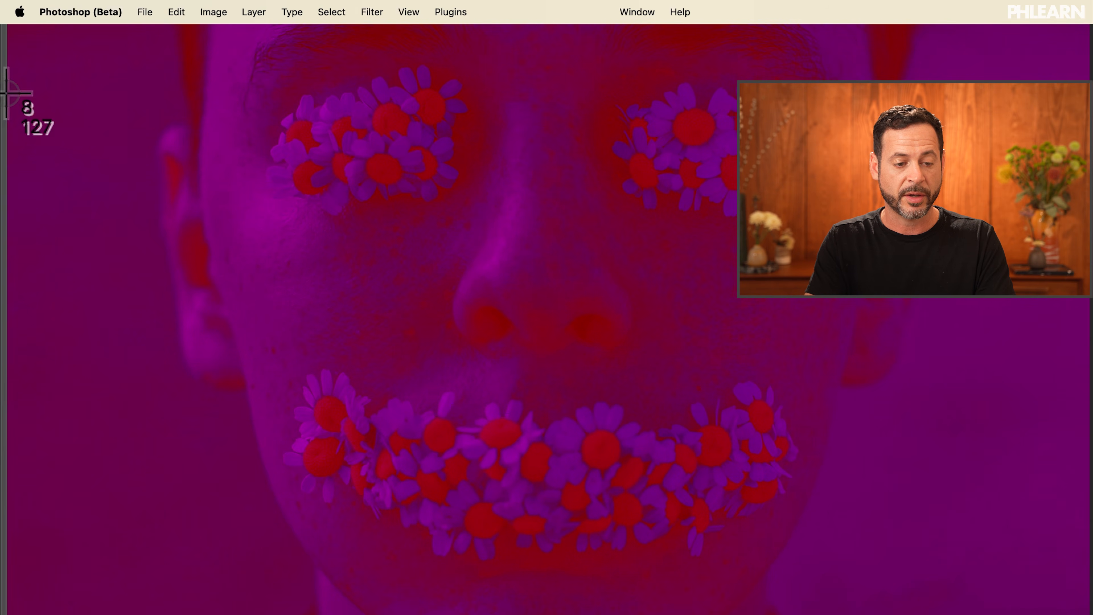
mouse_move(8, 92)
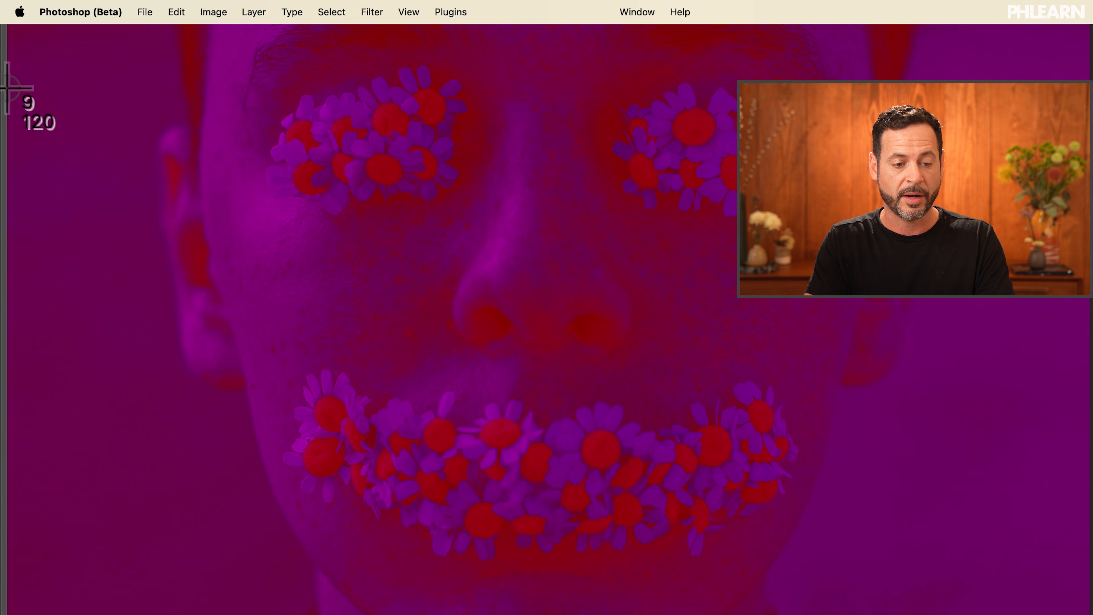
drag(7, 88, 1087, 614)
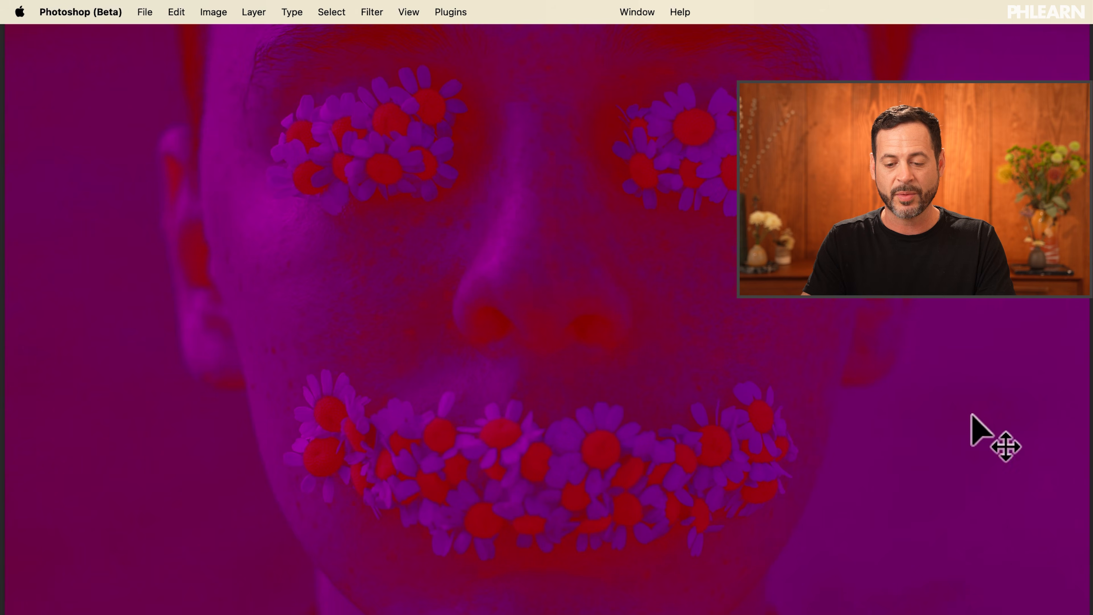
scroll(971, 414, down, 10)
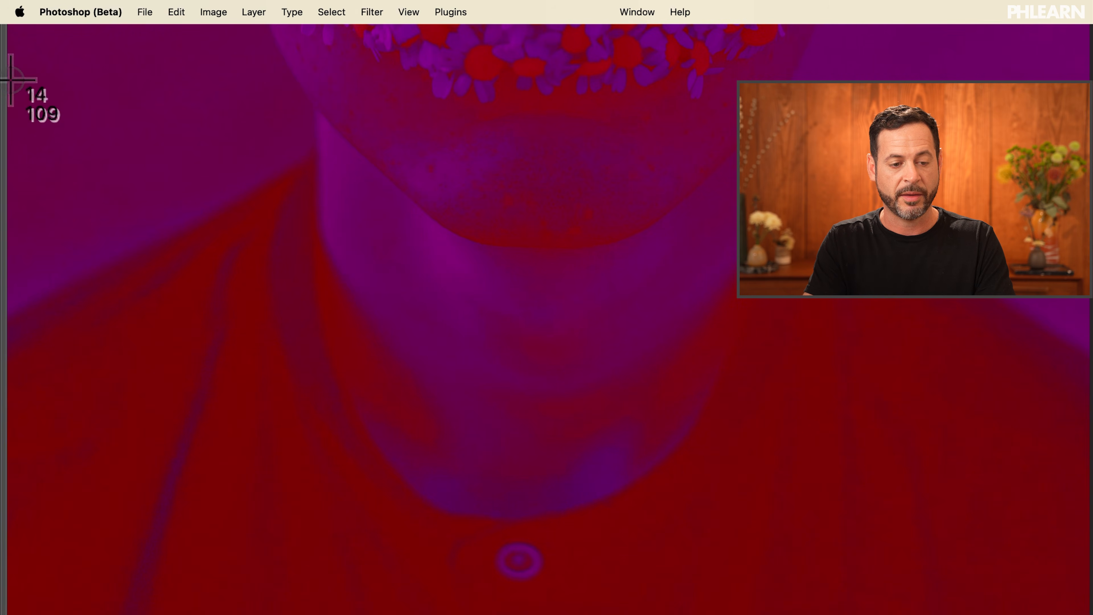
drag(11, 80, 1087, 614)
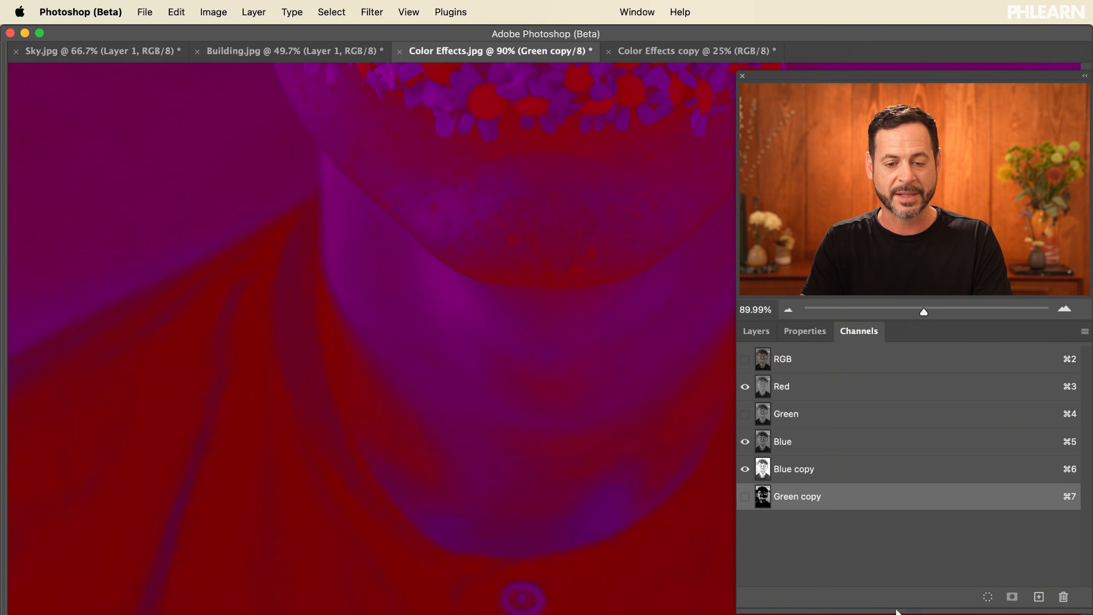
Merge the three Desktop screenshots into one image with Photomerge using the Auto layout and Blend Images Together.
scroll(499, 278, down, 3)
scroll(493, 279, right, 7)
scroll(493, 279, up, 2)
scroll(494, 279, down, 1)
scroll(494, 279, left, 2)
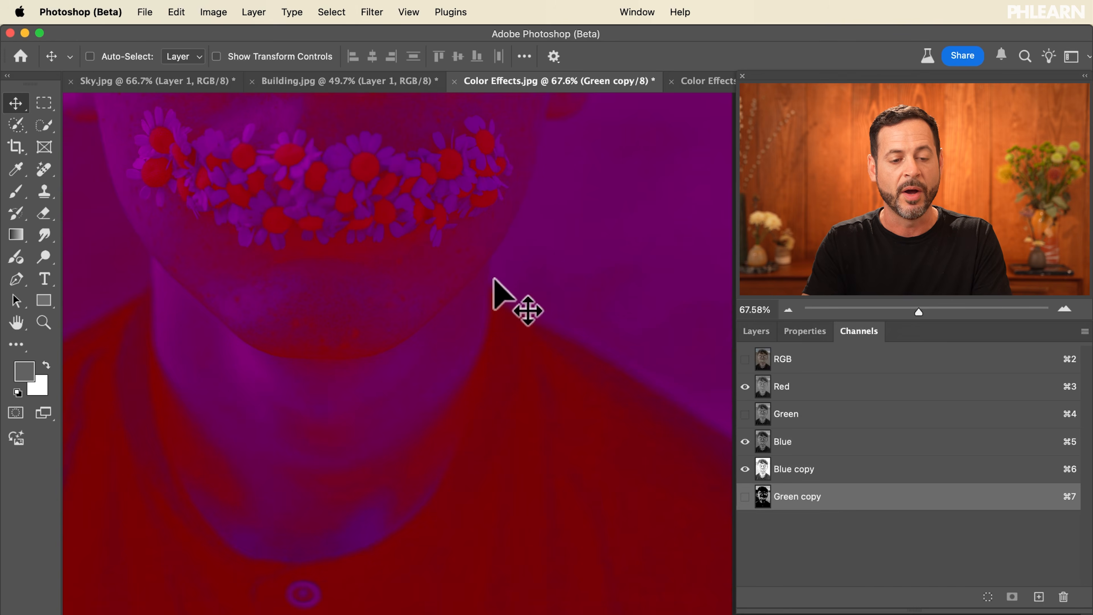
click(145, 12)
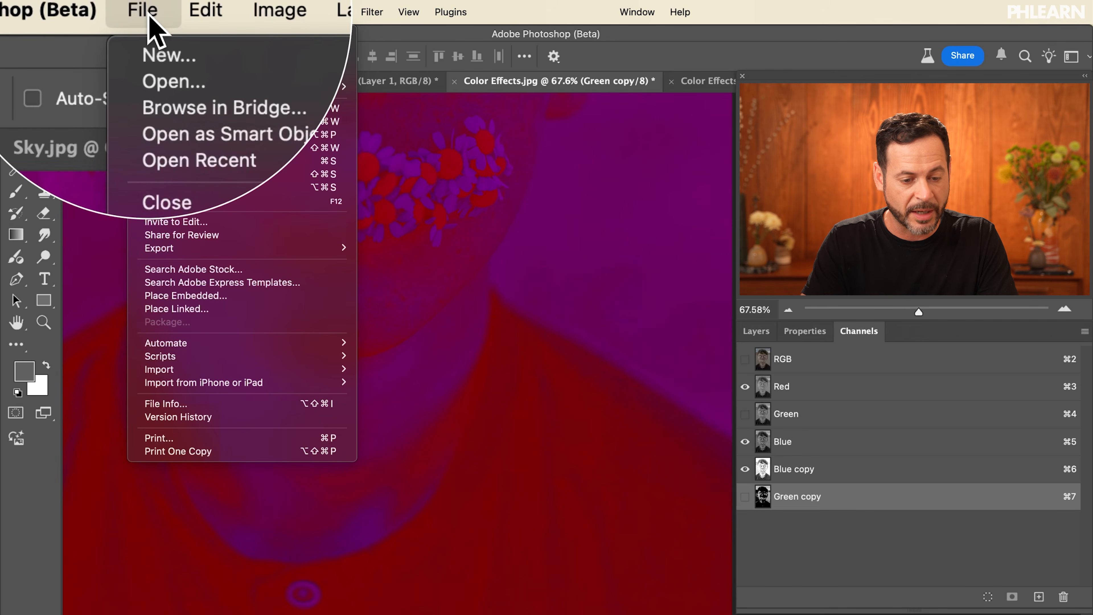
mouse_move(207, 345)
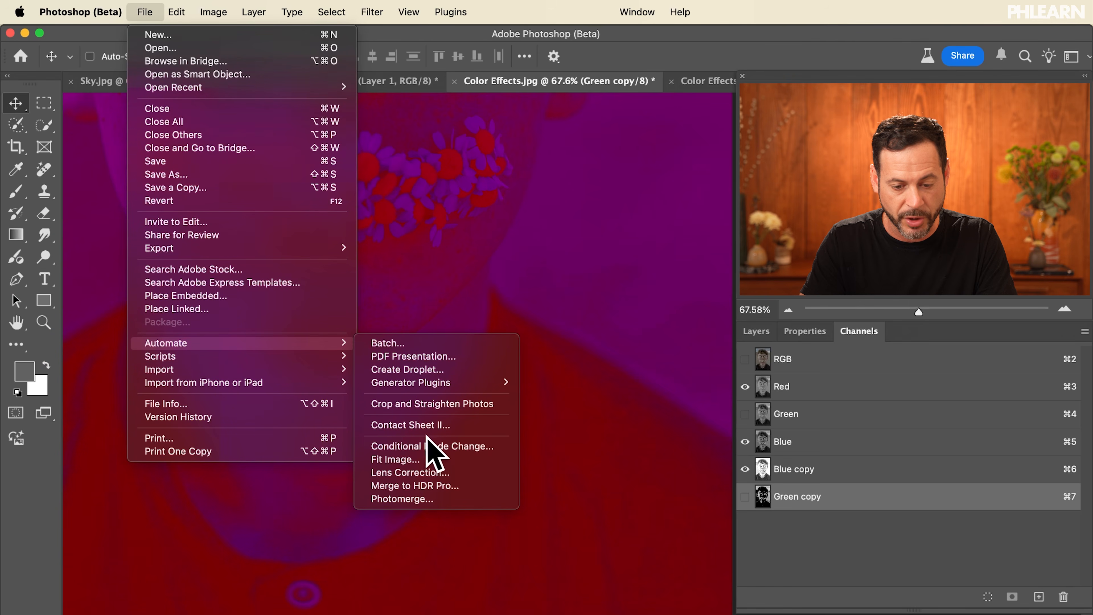
click(440, 499)
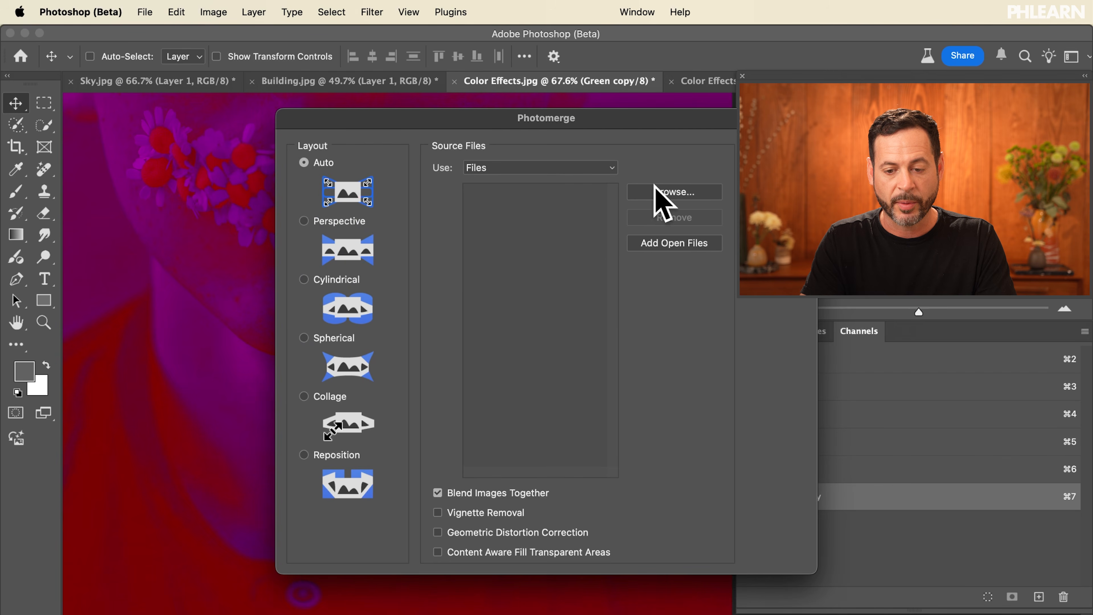
click(667, 191)
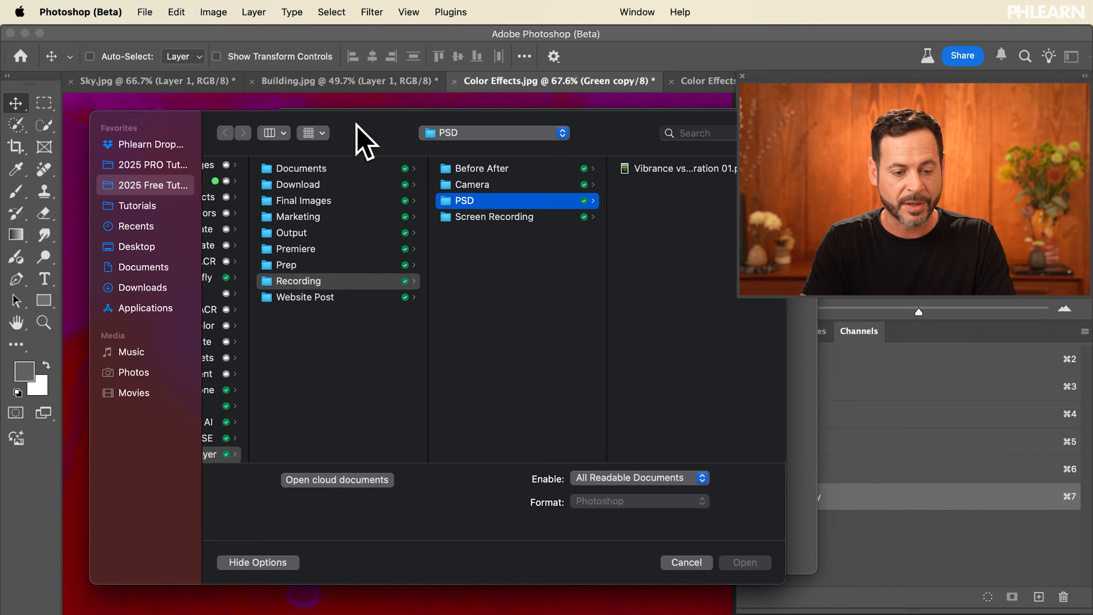
click(144, 247)
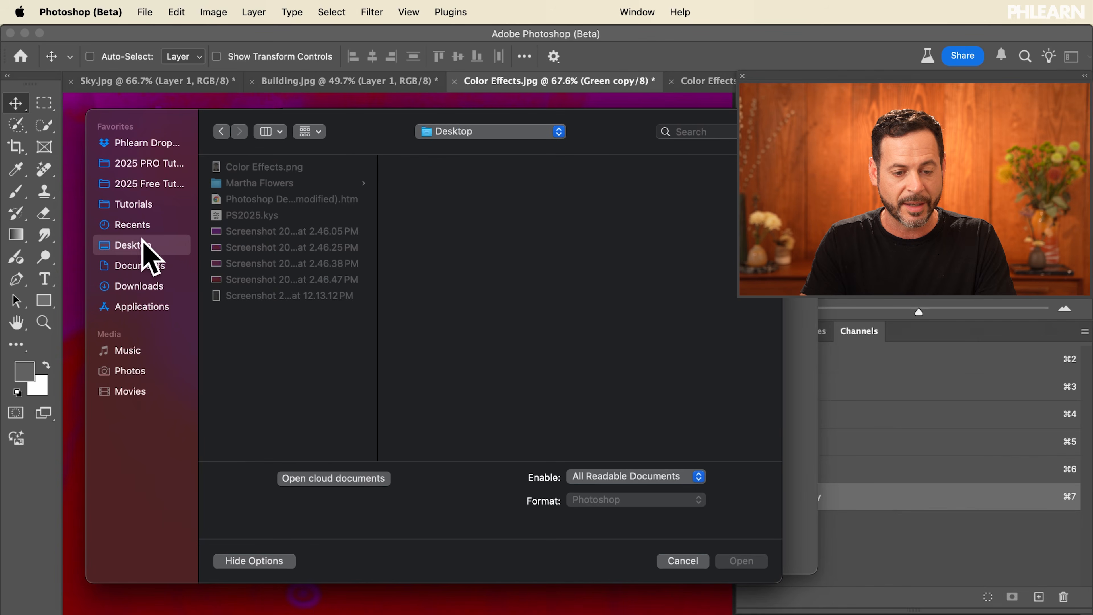
click(271, 245)
key(Up)
key(Down)
key(Down)
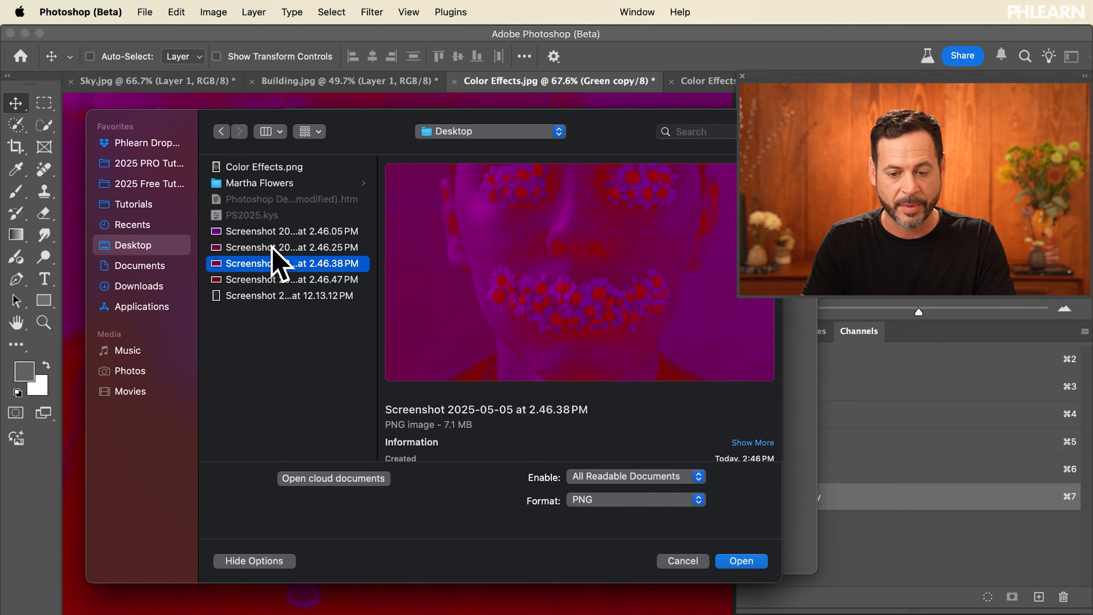
key(Down)
shift+click(275, 251)
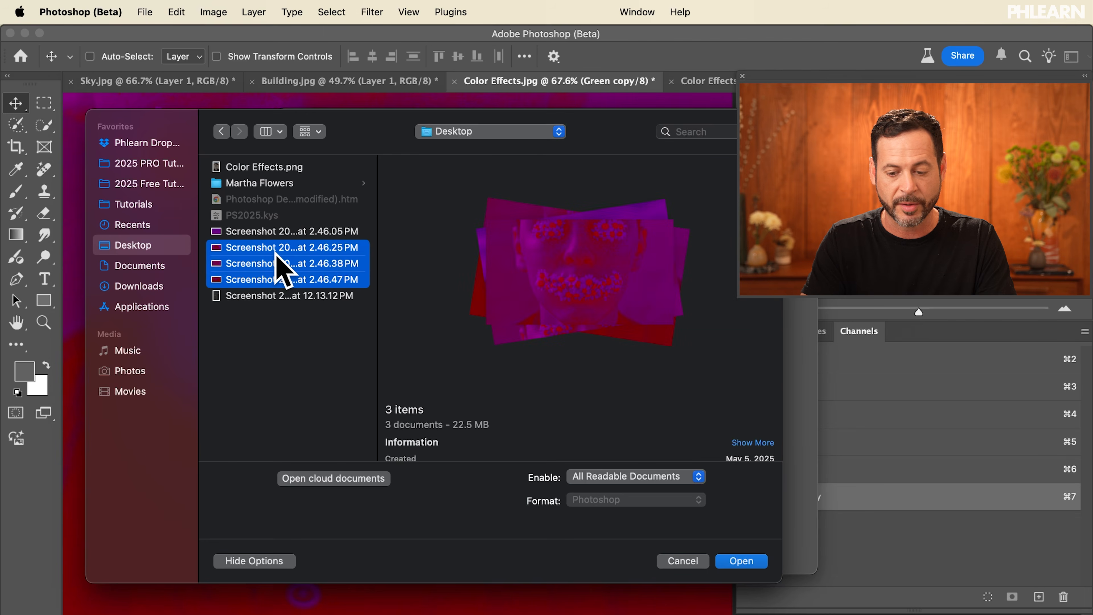
click(740, 560)
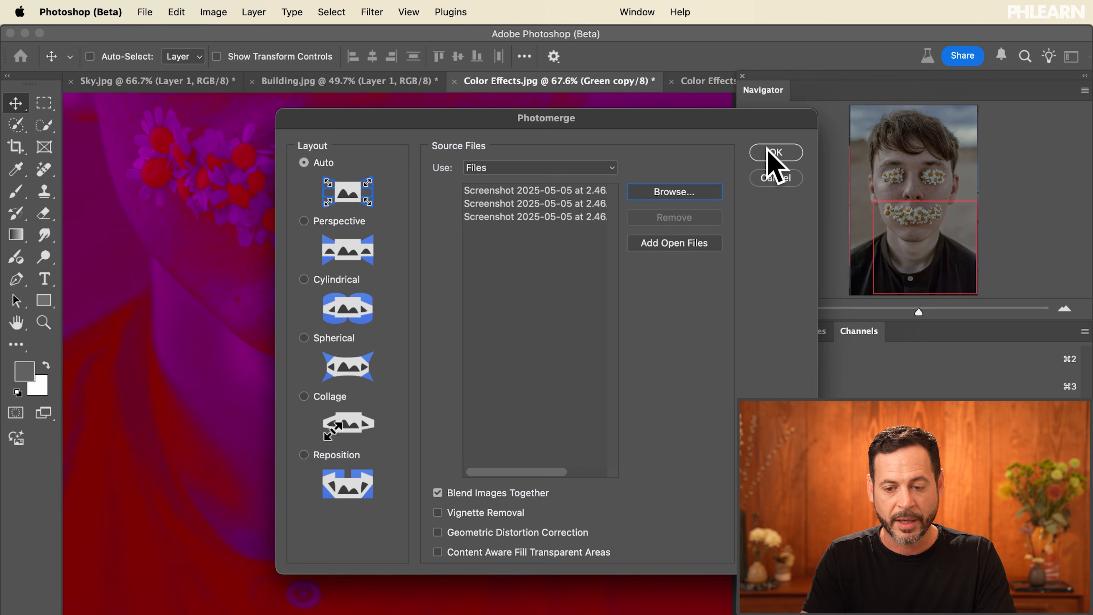
click(769, 152)
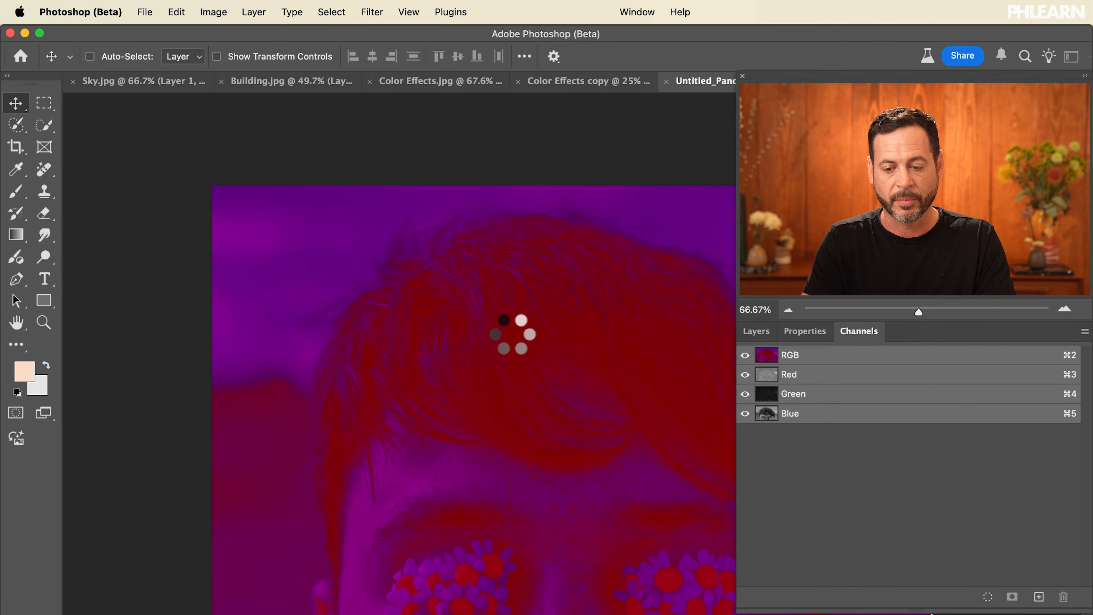
Crop the merged image by pulling the top-right crop corner slightly inward and apply the crop.
scroll(511, 331, down, 2)
scroll(509, 332, up, 3)
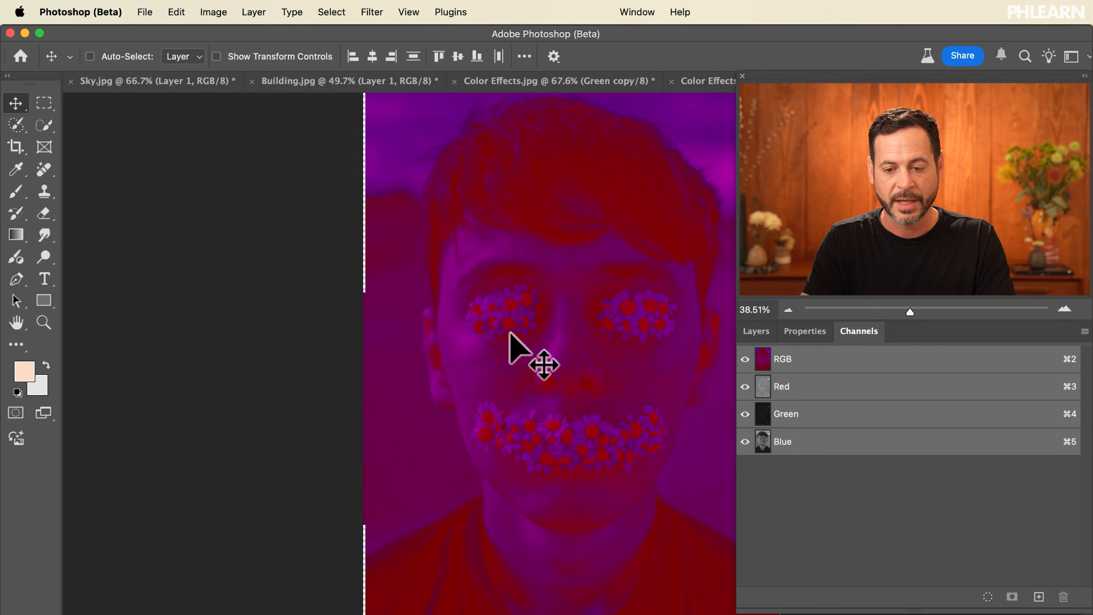
scroll(510, 333, up, 10)
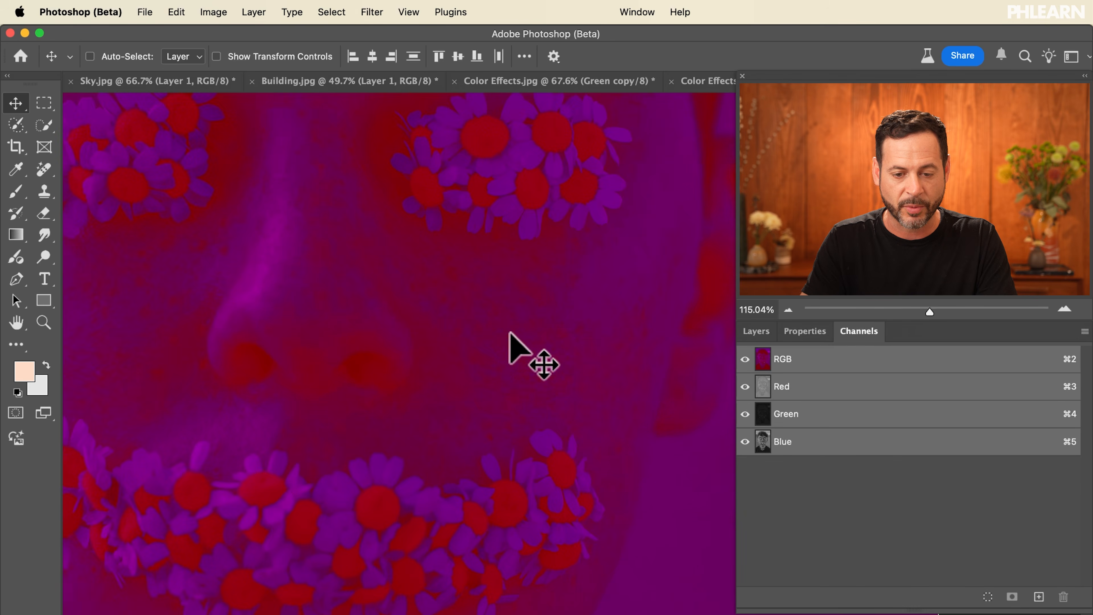
scroll(510, 334, up, 5)
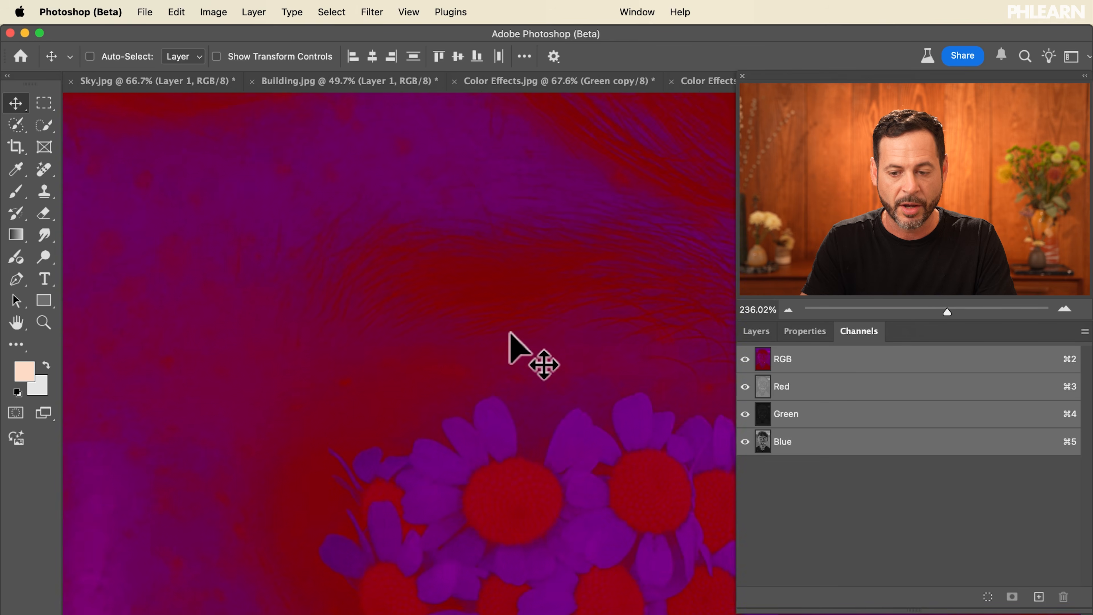
scroll(510, 333, down, 10)
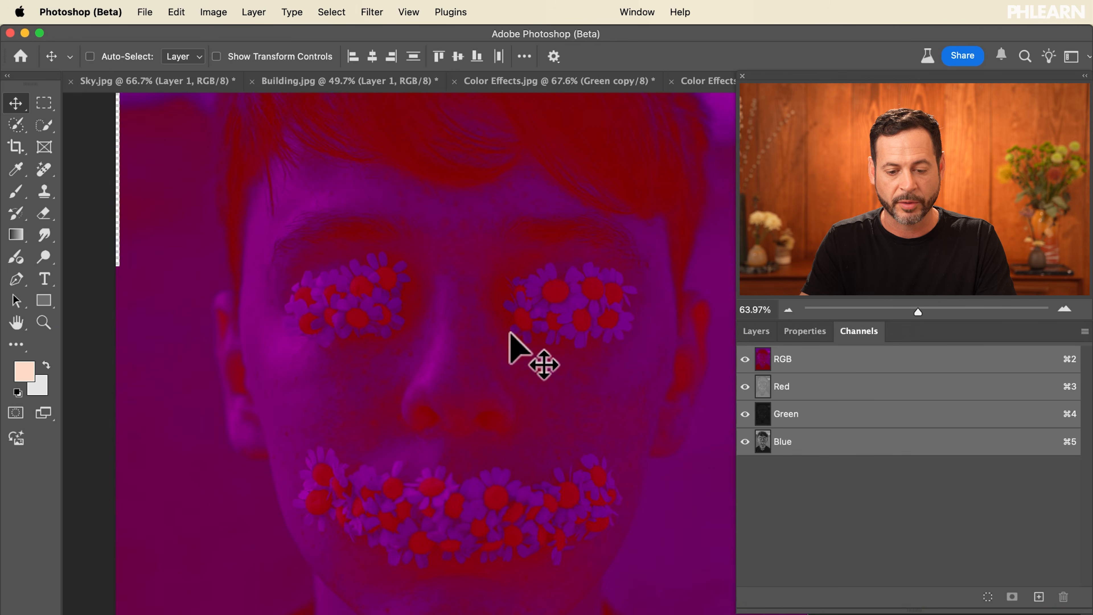
scroll(510, 333, down, 5)
key(c)
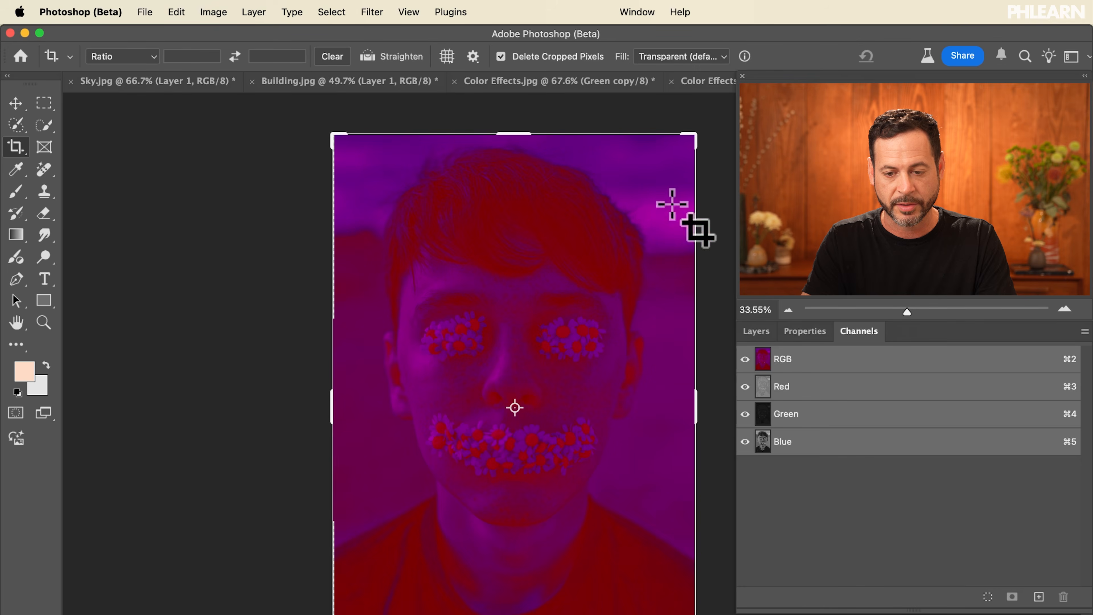
drag(694, 135, 689, 143)
key(Return)
scroll(497, 497, up, 8)
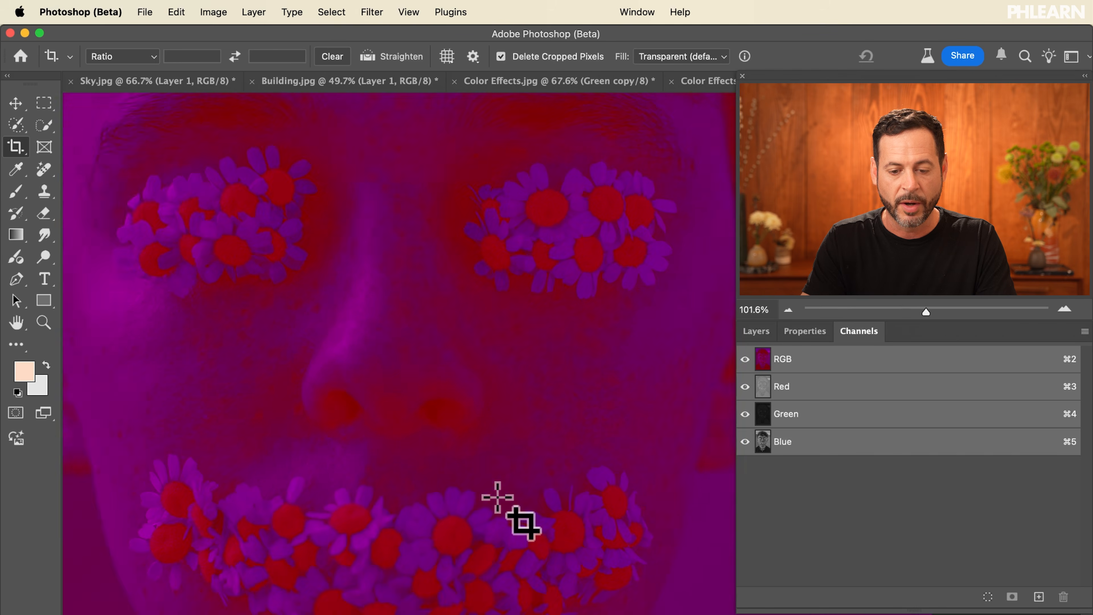
key(v)
key(f)
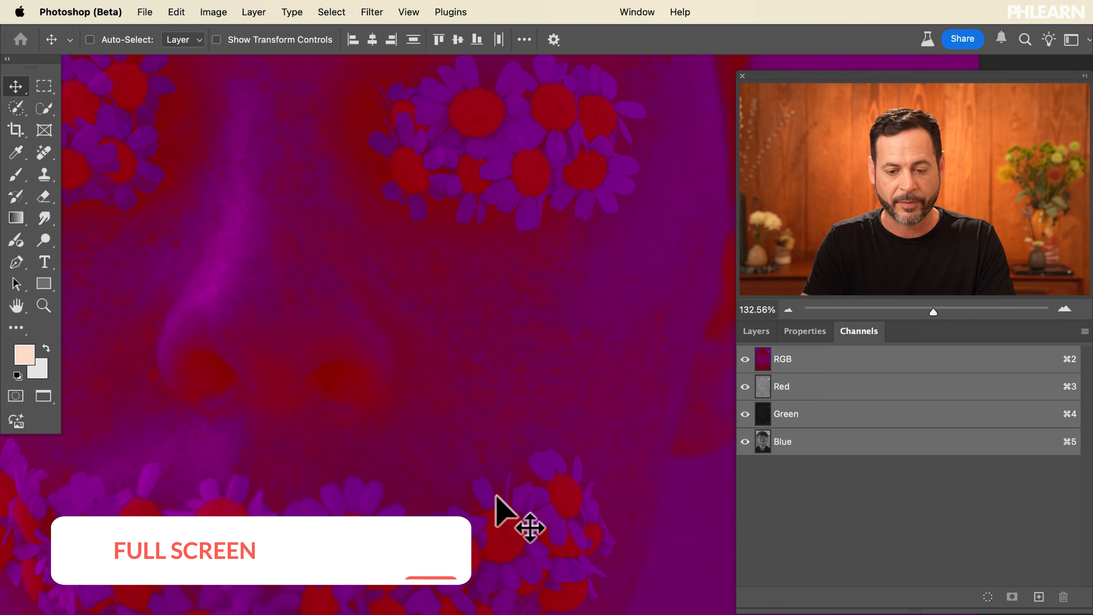
Inspect the merged panorama in full screen mode, scrolling across and zooming out, then return to the standard screen mode.
key(f)
scroll(497, 497, up, 15)
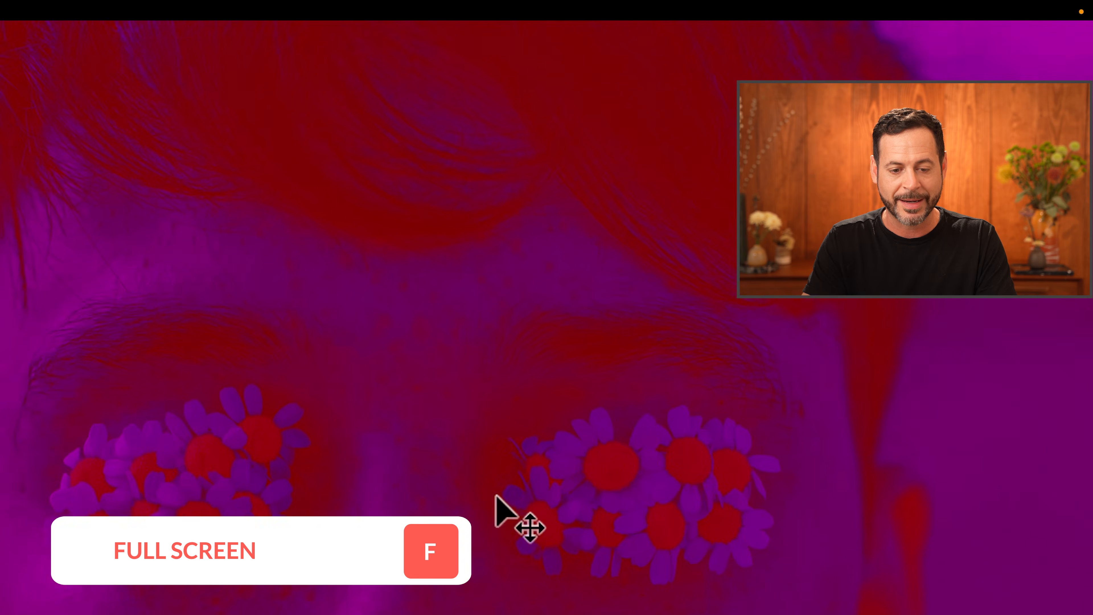
scroll(497, 497, up, 5)
scroll(497, 497, left, 10)
scroll(498, 496, down, 5)
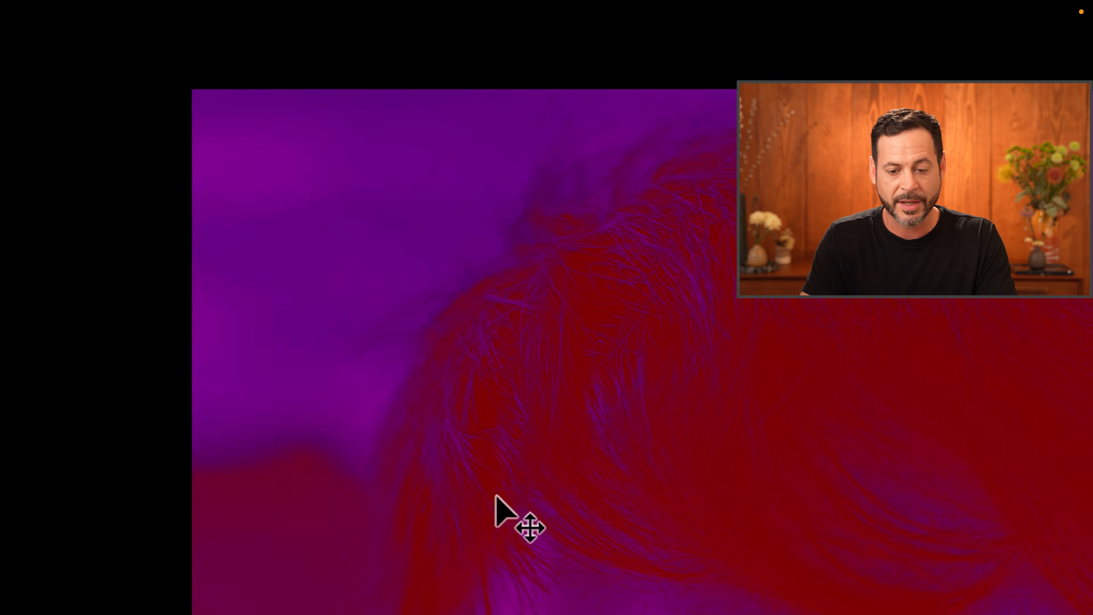
scroll(497, 496, right, 7)
scroll(498, 496, down, 20)
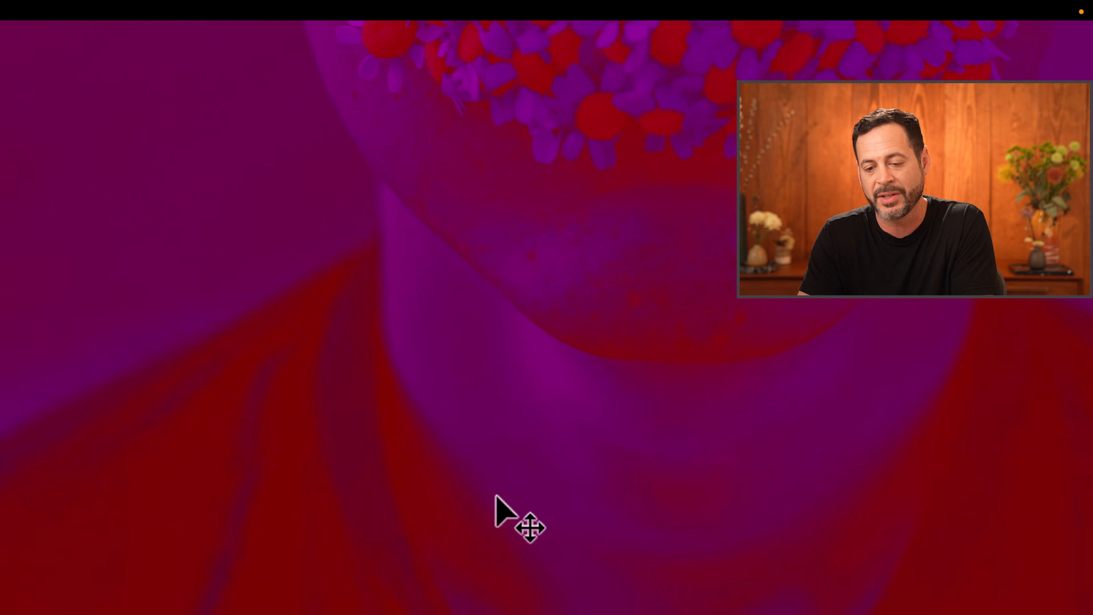
scroll(497, 497, down, 5)
key(super+minus)
key(super+minus)
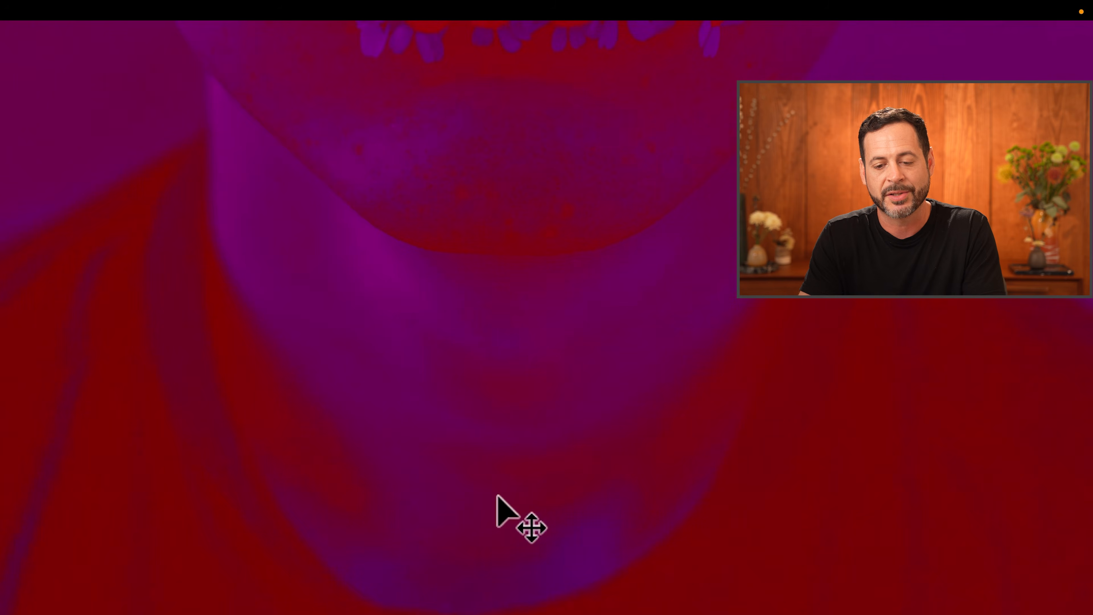
scroll(497, 495, up, 6)
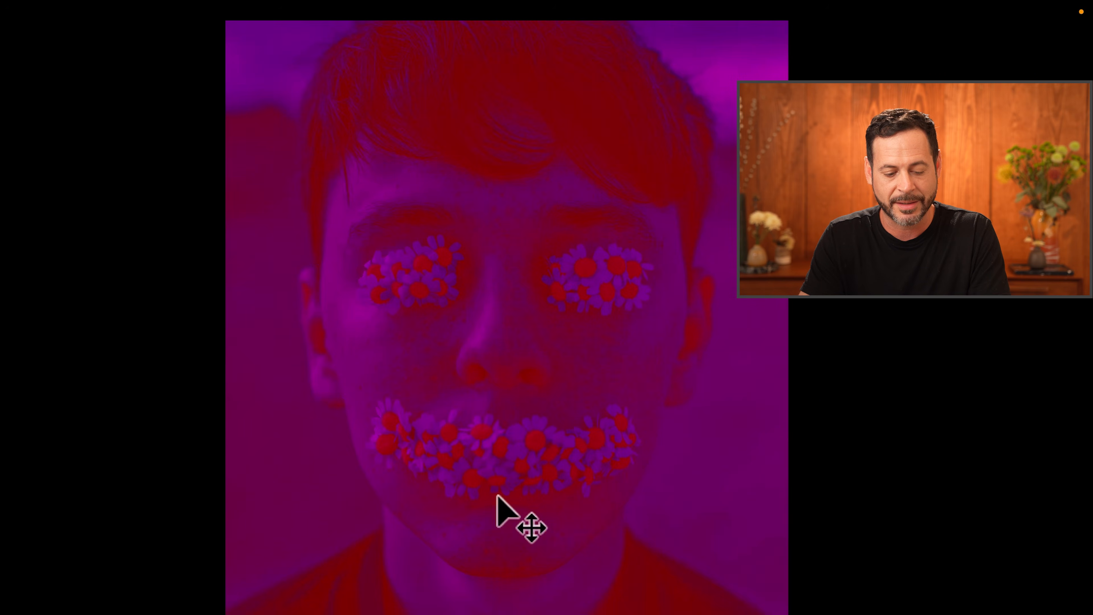
key(Tab)
key(Tab)
key(Tab)
key(Tab)
key(Tab)
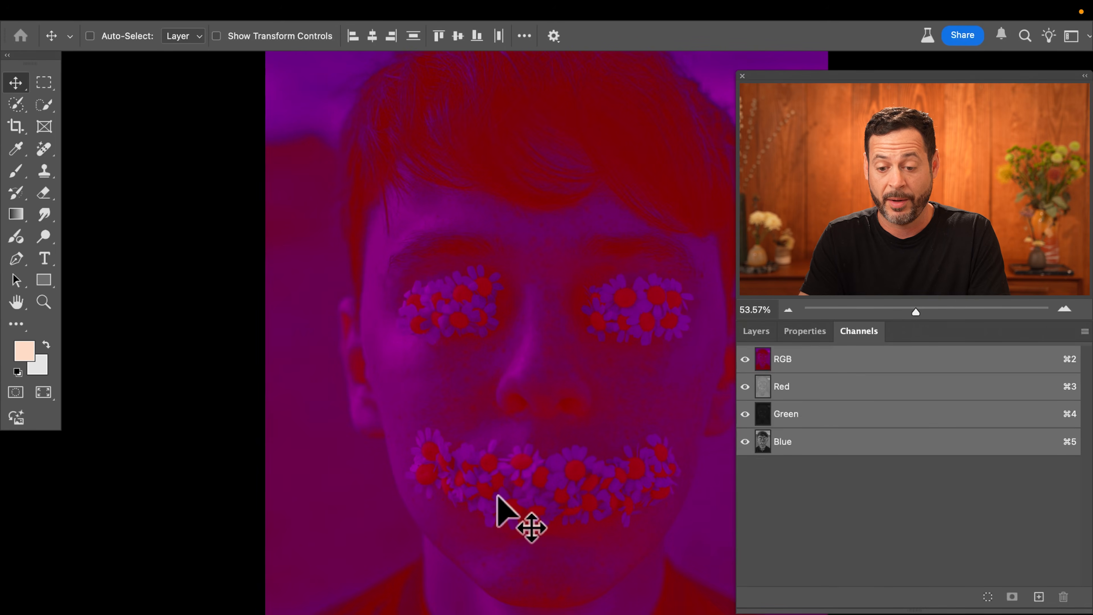
key(f)
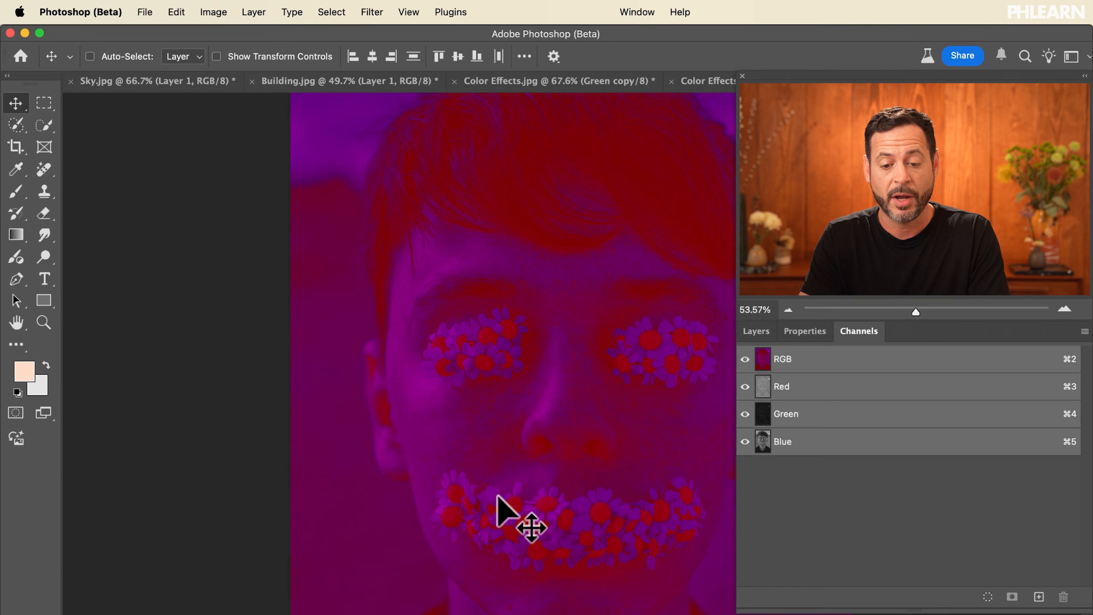
scroll(499, 511, down, 3)
scroll(500, 510, right, 3)
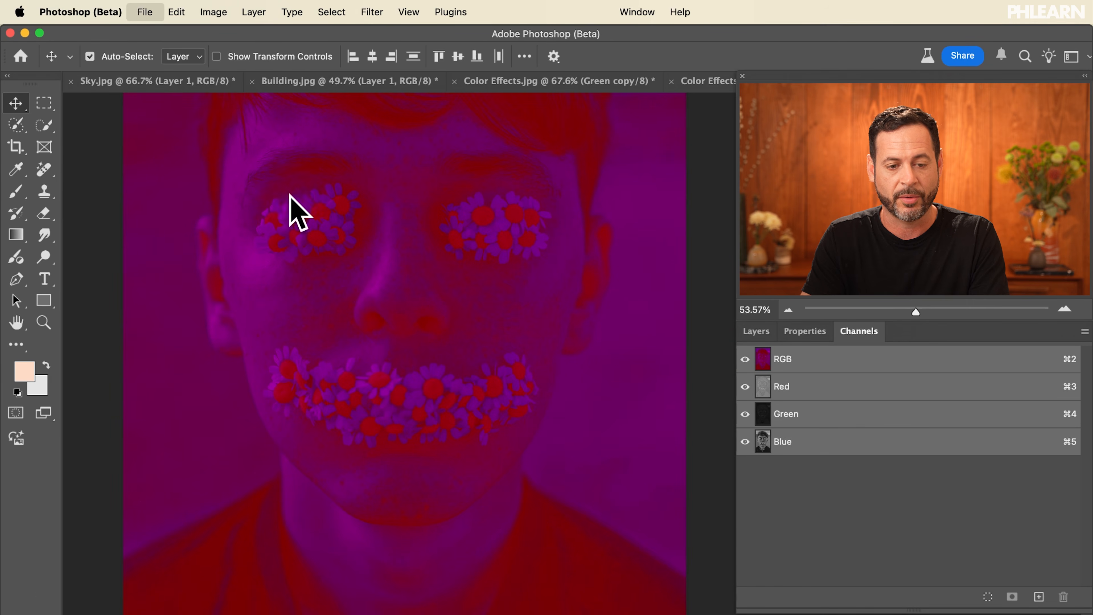
Export the panorama with Export As in JPG format and save it to the Desktop.
click(149, 12)
mouse_move(188, 250)
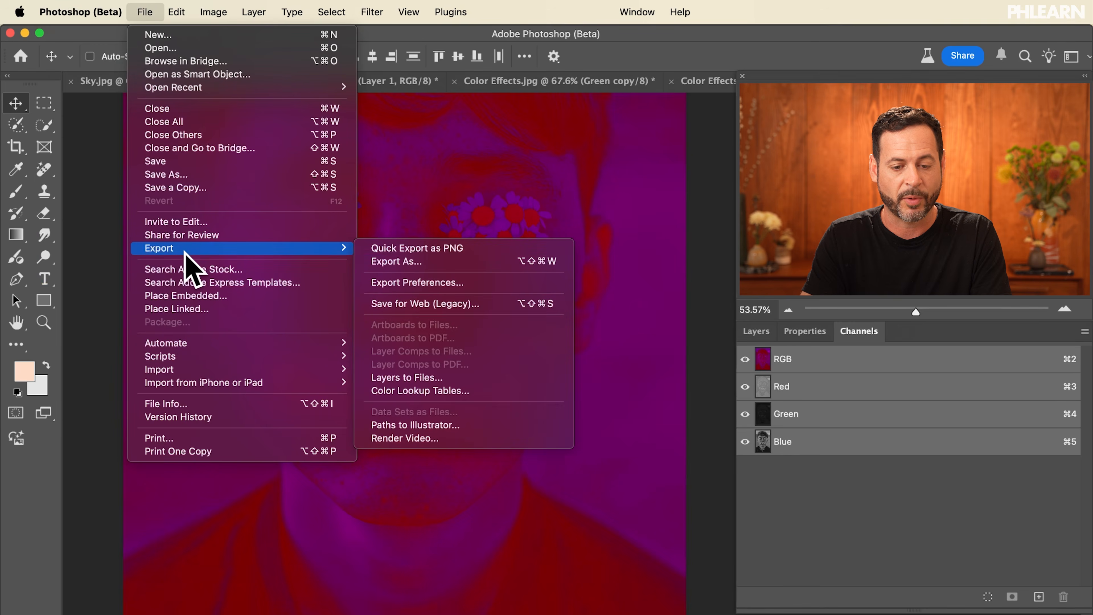
click(450, 262)
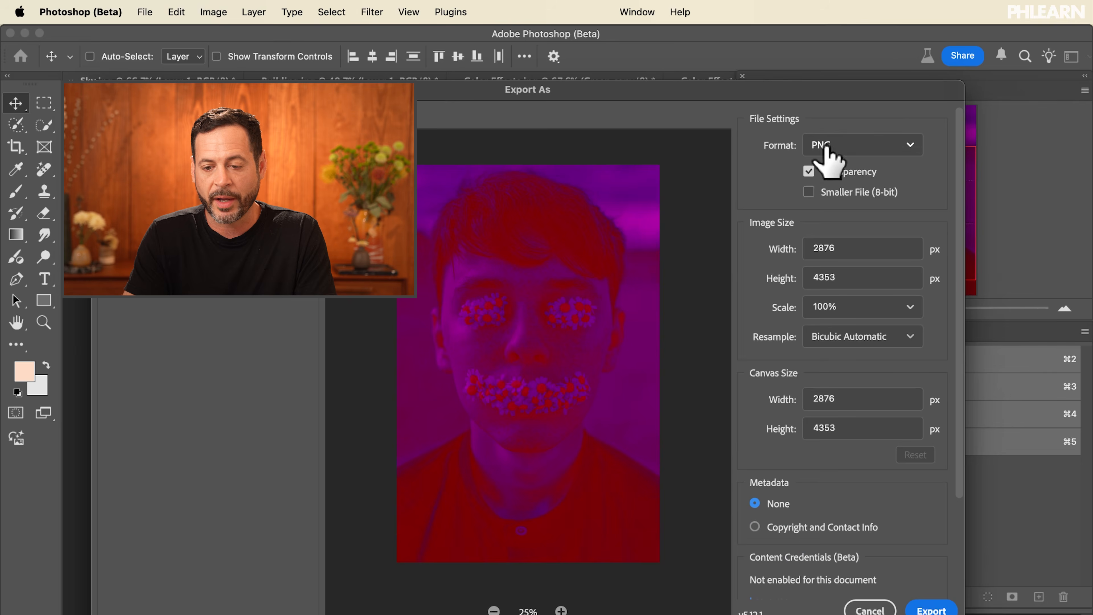
click(826, 149)
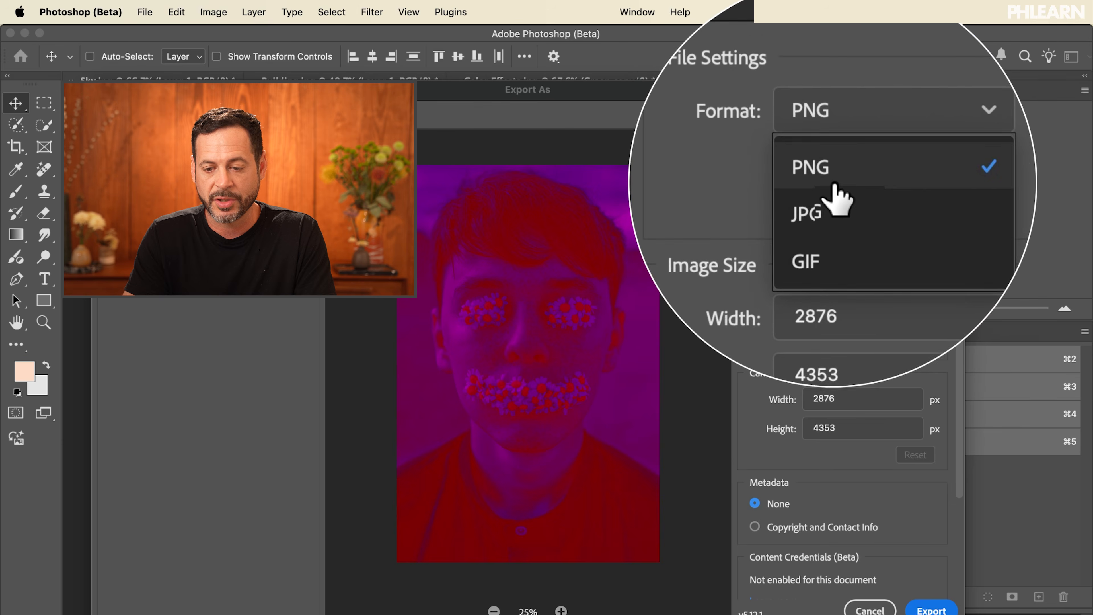
click(833, 191)
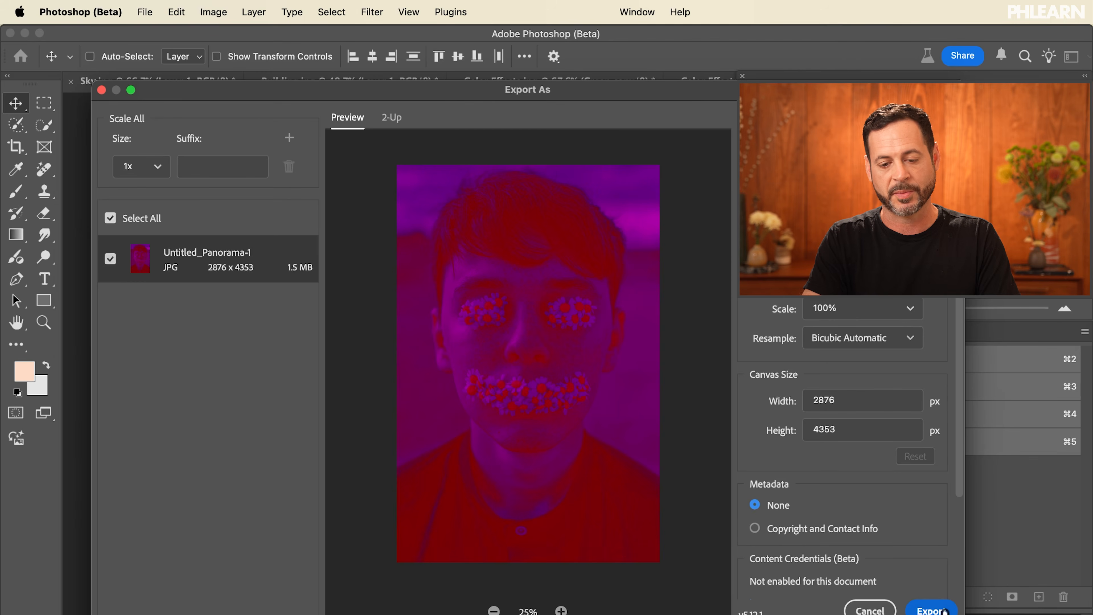
click(942, 611)
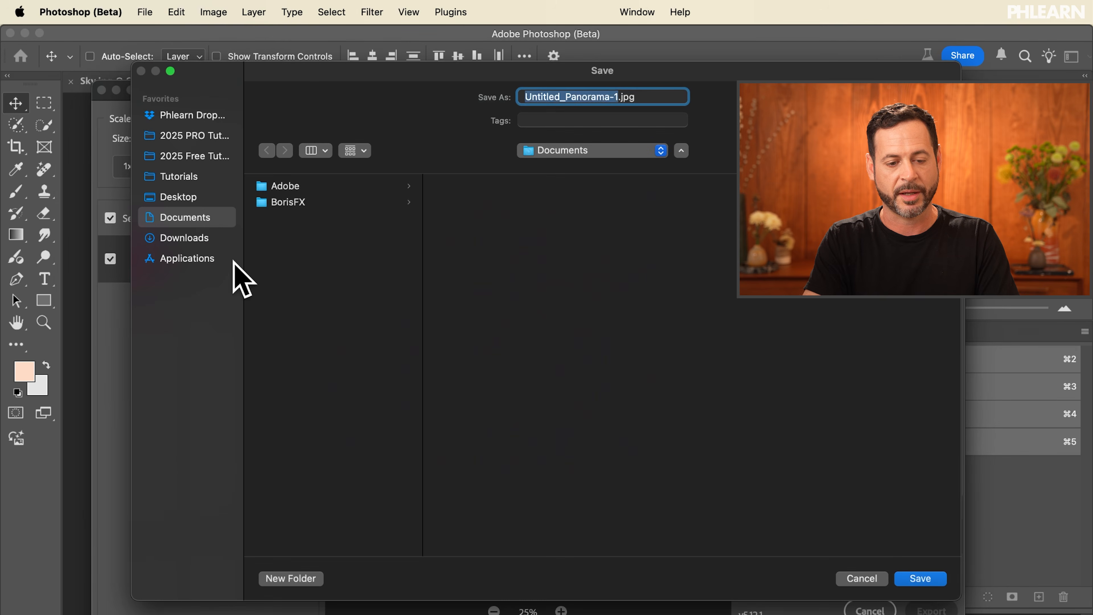
click(195, 200)
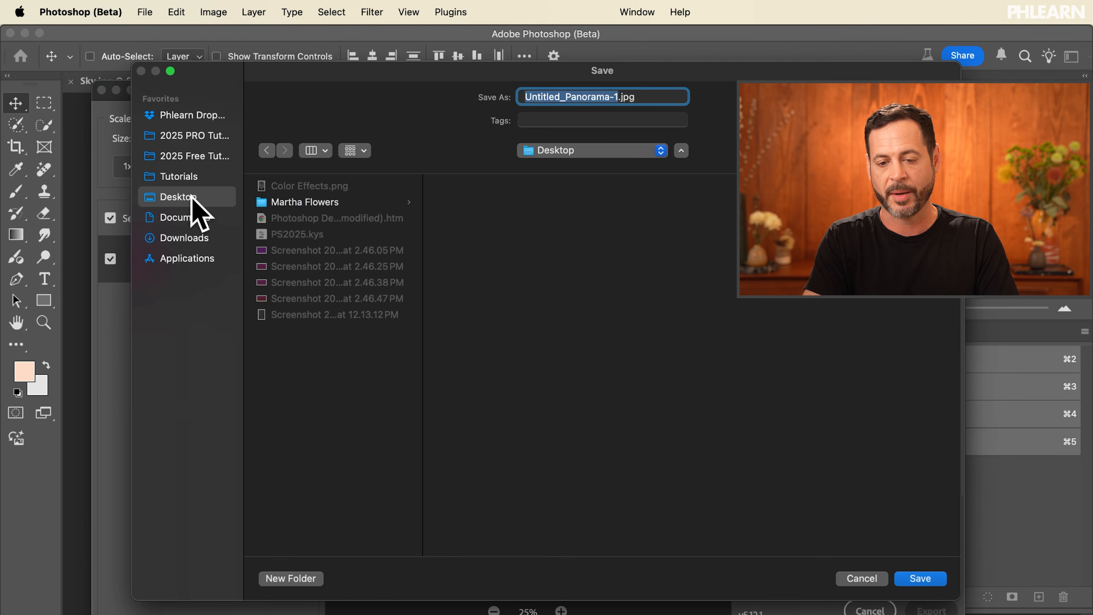
click(920, 578)
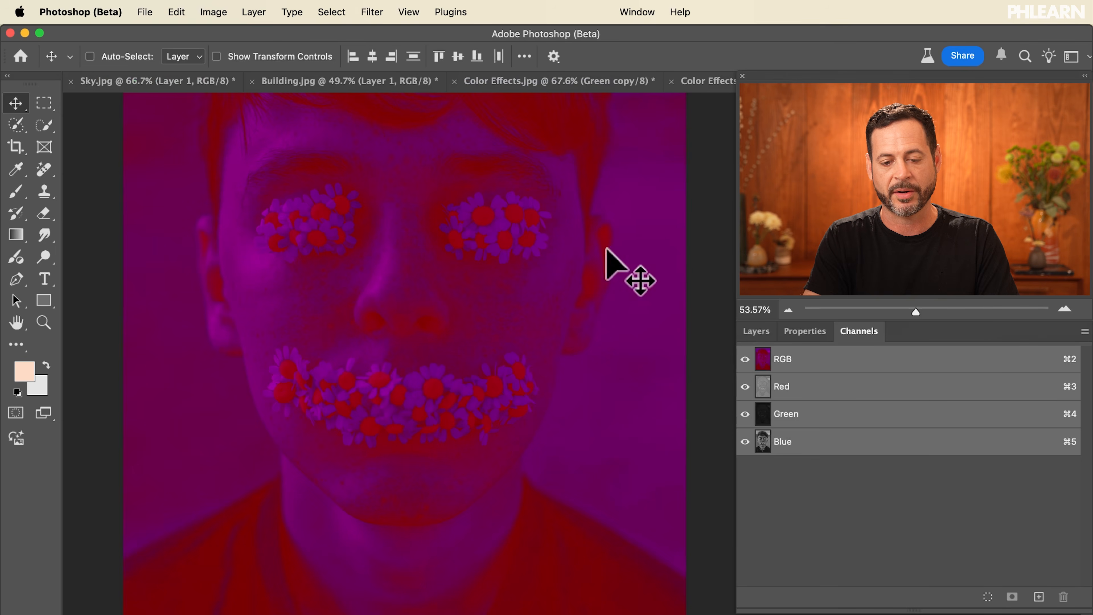
Switch to Finder and Quick Look Color Effects.png and Untitled_Panorama-1.jpg on the Desktop.
key(super)
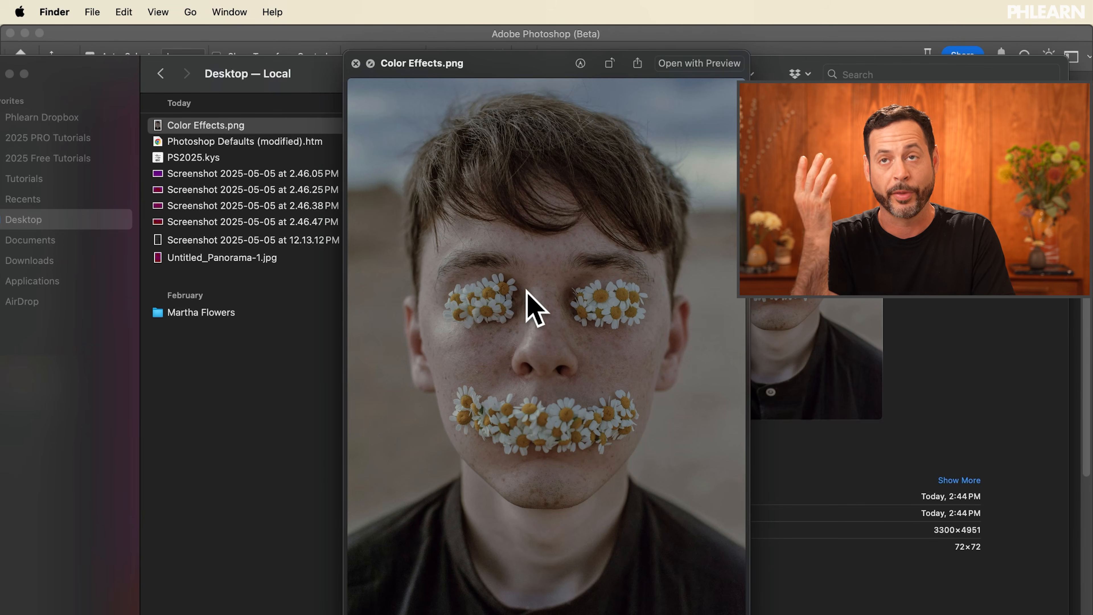
key(space)
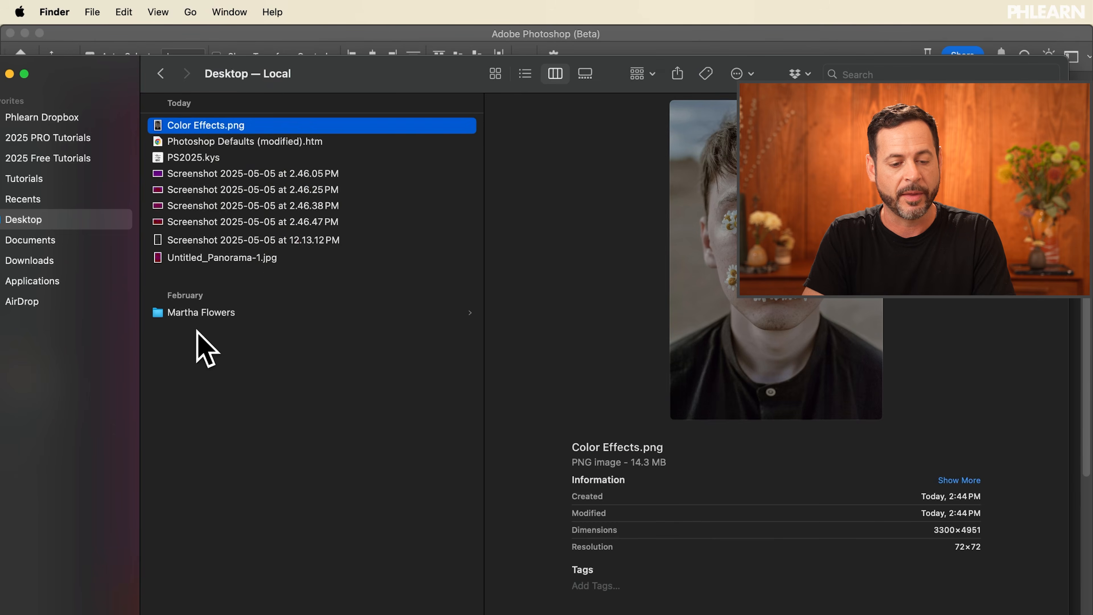
click(254, 260)
key(space)
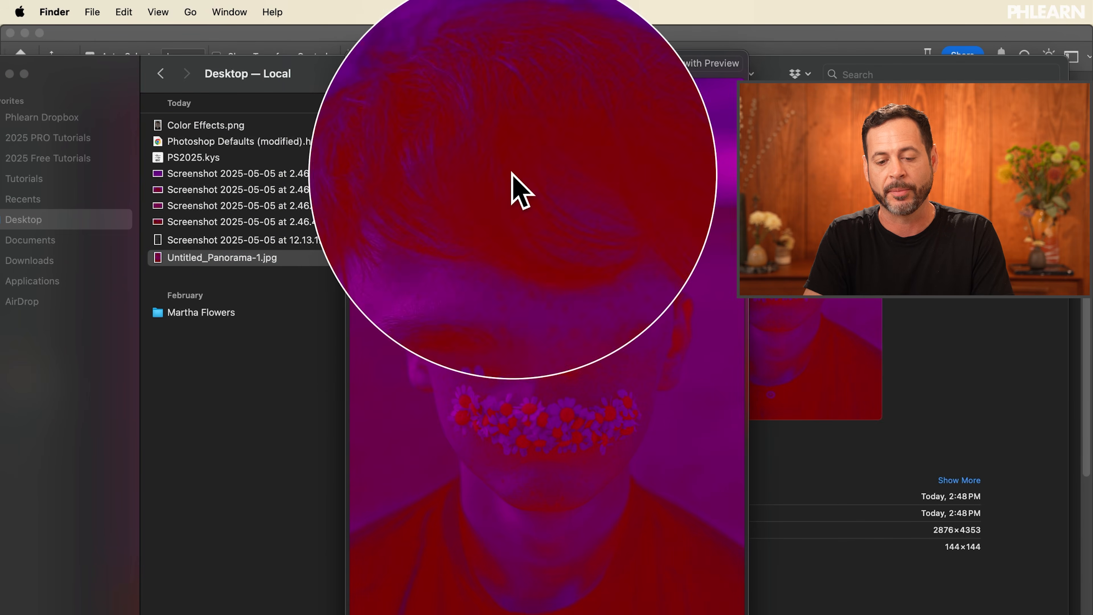